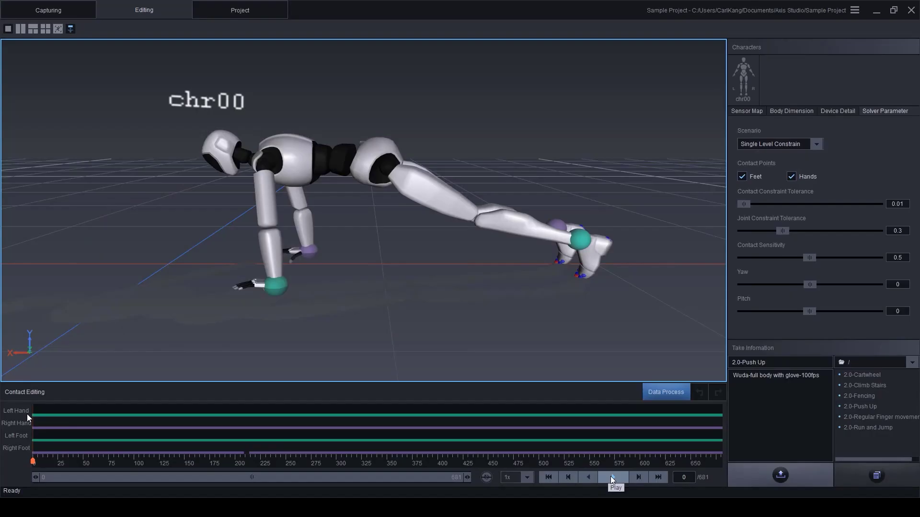
- Play the 2.0-Push Up take on the robot character in Axis Studio
click(612, 478)
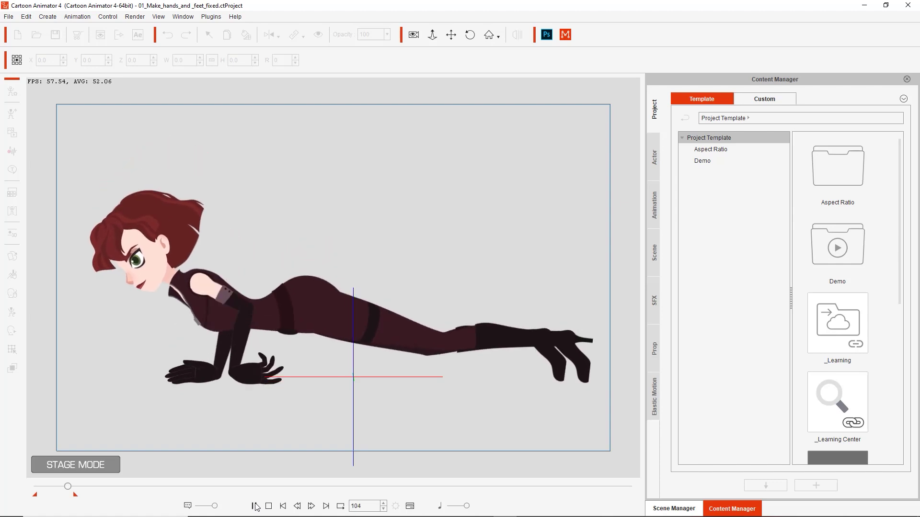
- Replay the push-up animation, then stop it and rewind to the first frame
click(255, 506)
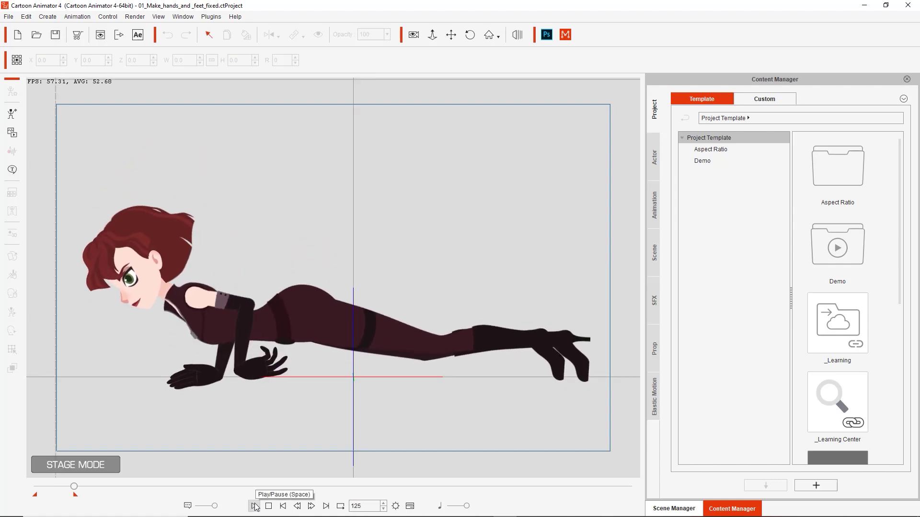
click(254, 506)
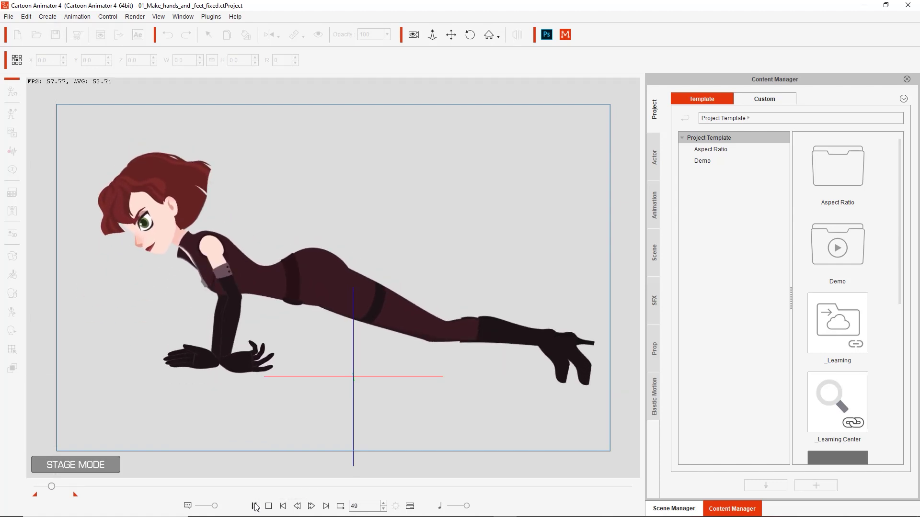
click(268, 506)
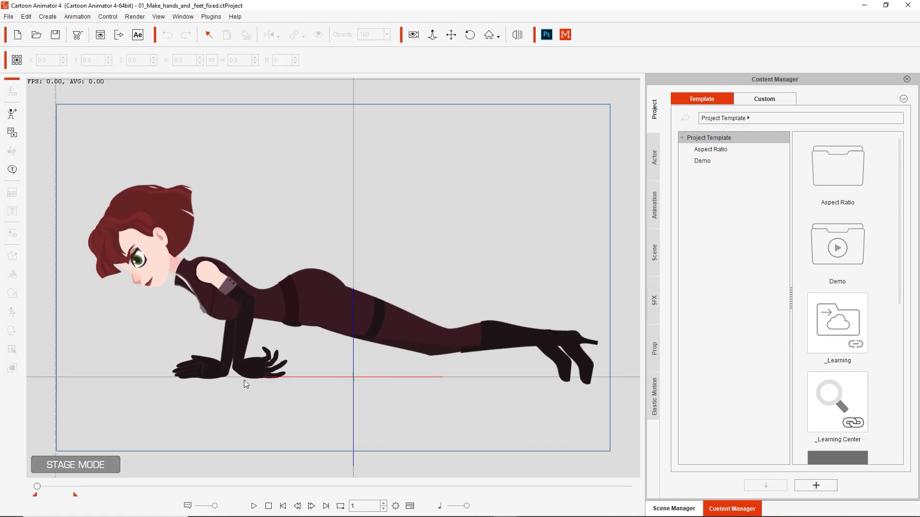
- Open the 2D Motion Key Editor for the push-up character and zoom onto her feet
click(302, 297)
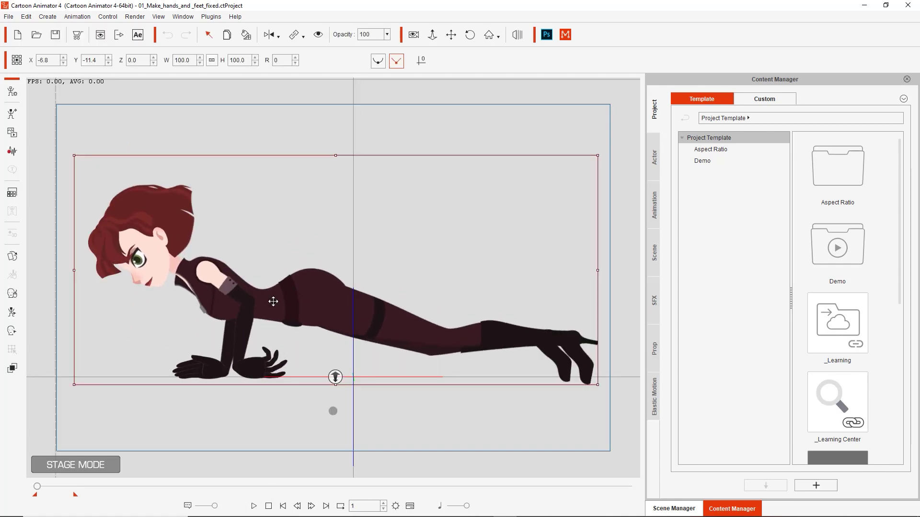
click(13, 312)
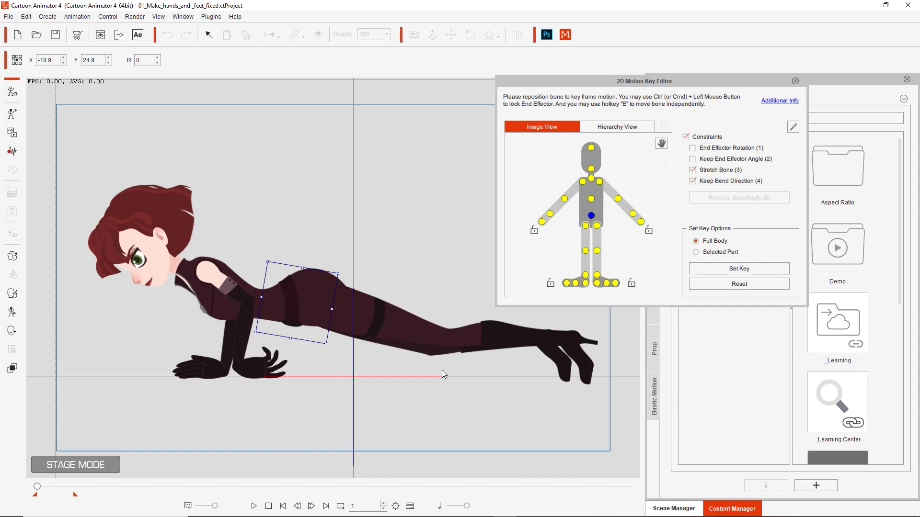
drag(569, 389, 309, 358)
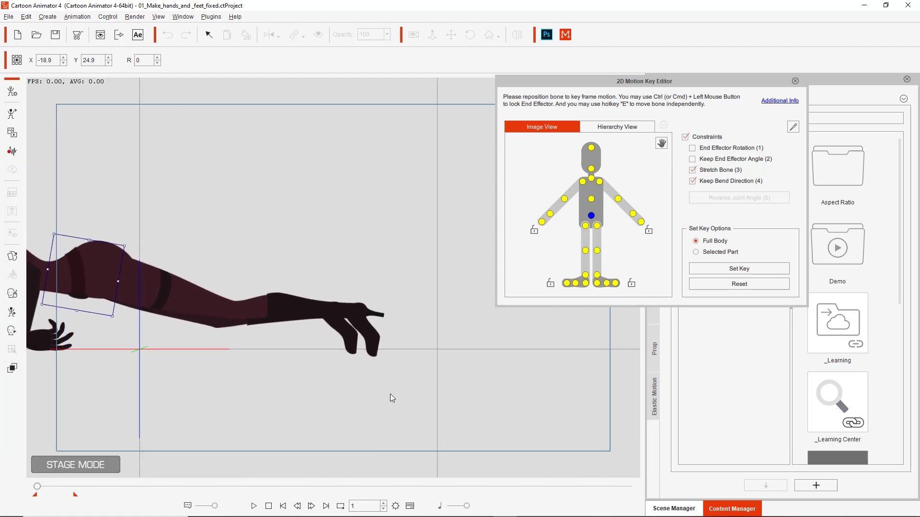
scroll(374, 353, up, 5)
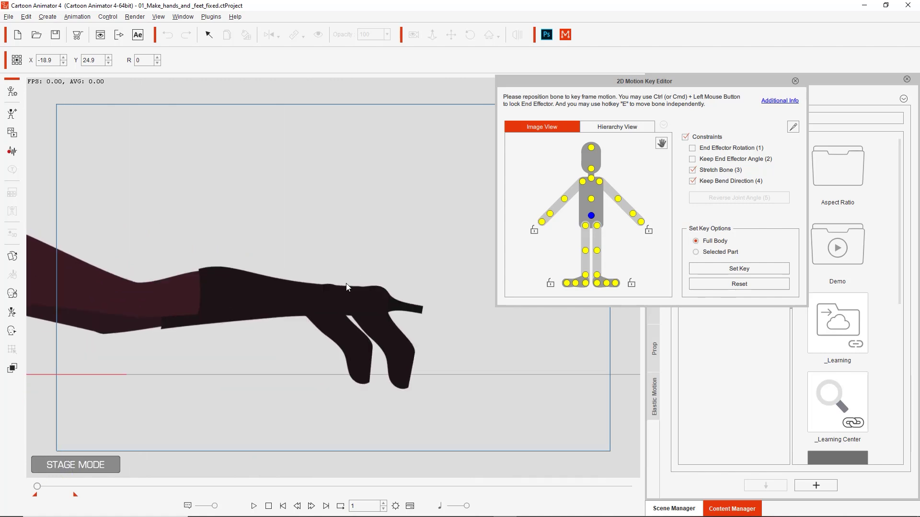
mouse_move(38, 487)
mouse_down()
mouse_move(59, 487)
mouse_move(31, 488)
mouse_up()
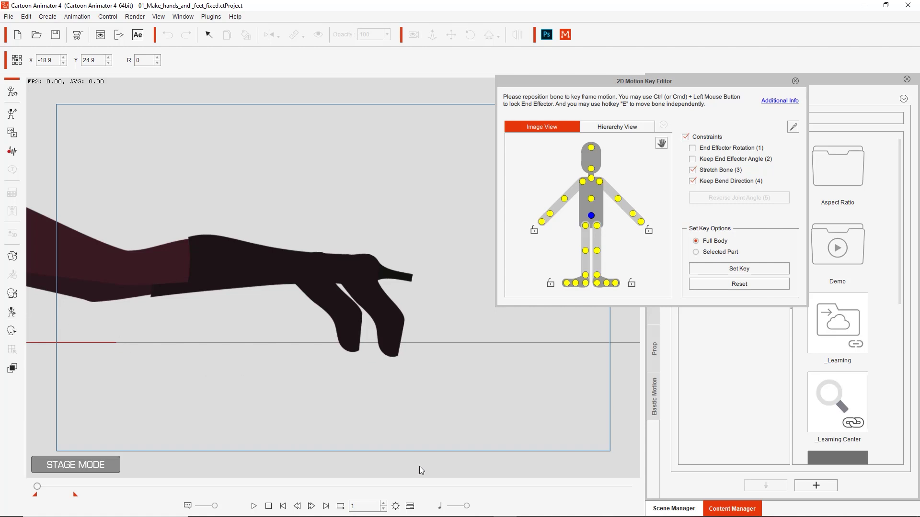
- Show the timeline with the Motion track expanded at frame 1, and turn on Show Bone
click(414, 507)
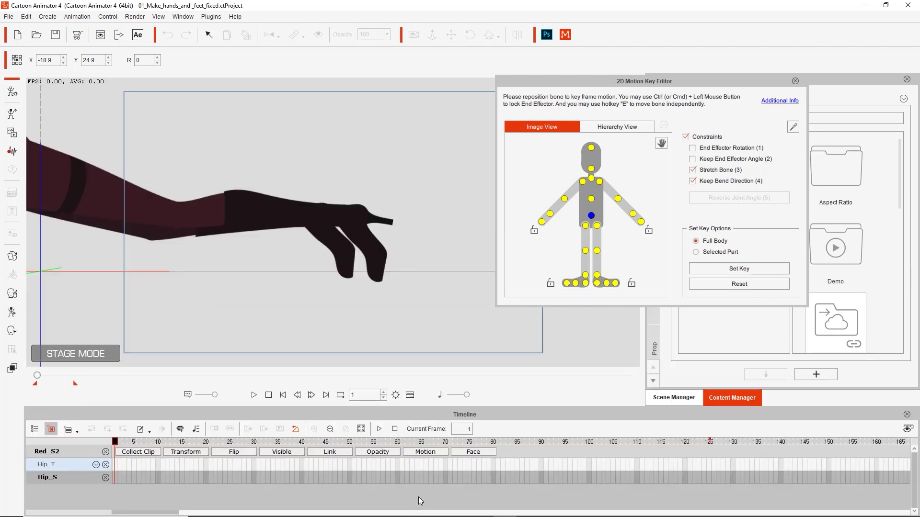
click(421, 454)
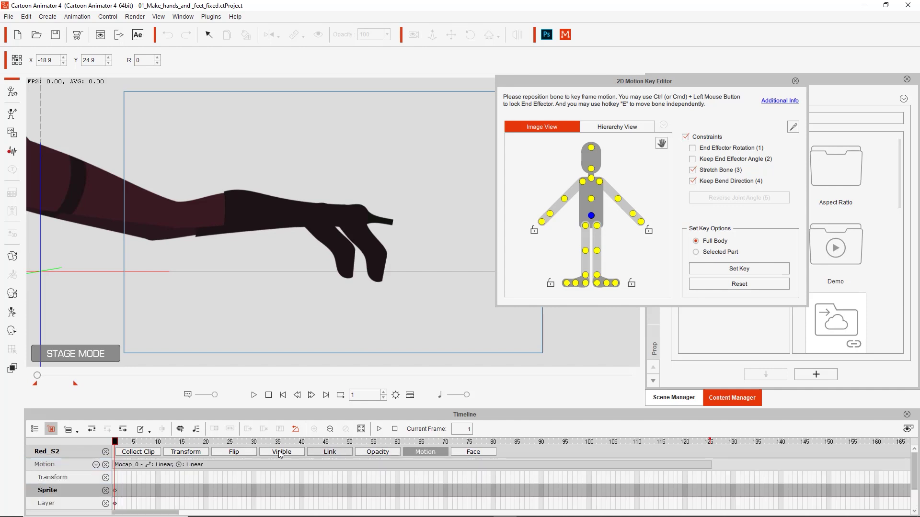
click(154, 470)
drag(155, 470, 95, 442)
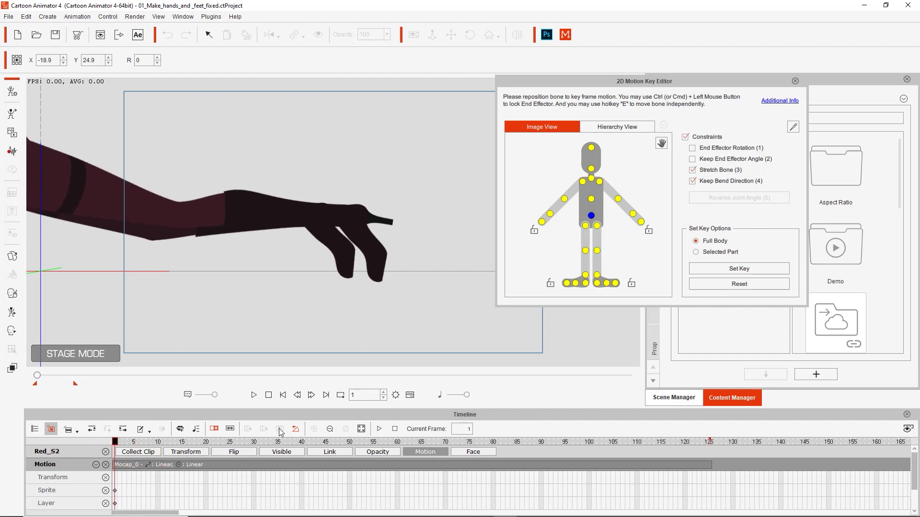
click(607, 284)
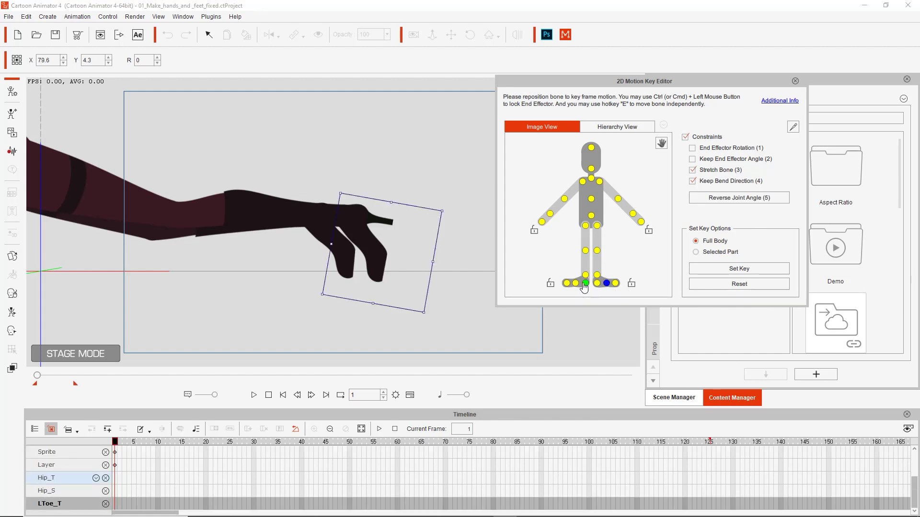
click(792, 127)
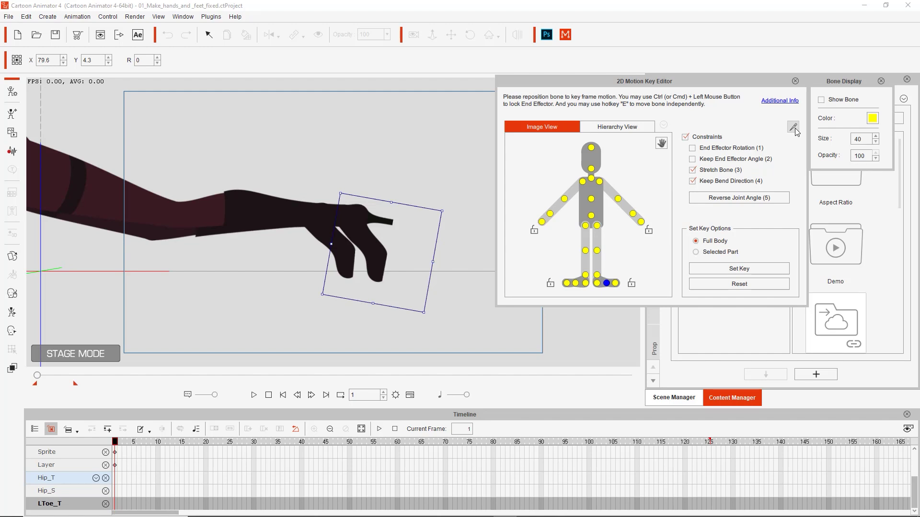
click(821, 100)
click(881, 81)
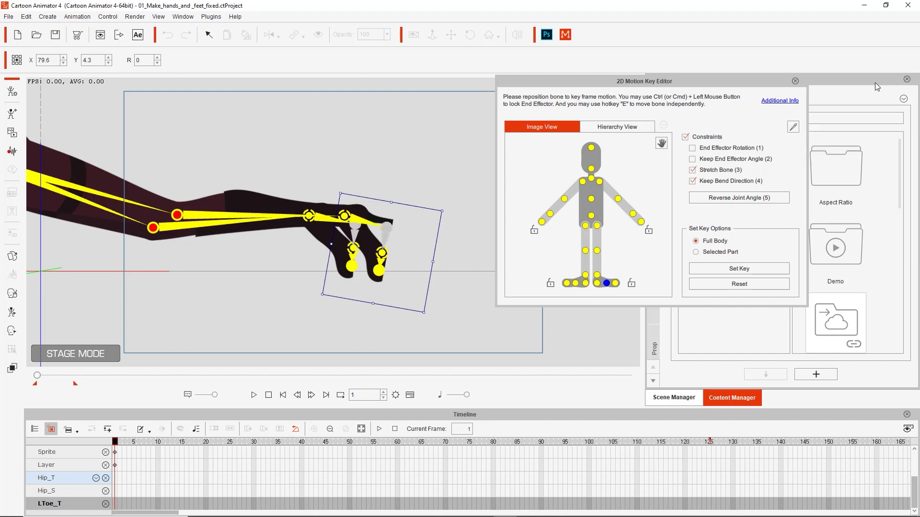
- Rotate both toe bones to flatten the feet, the second by about 23 degrees
click(606, 284)
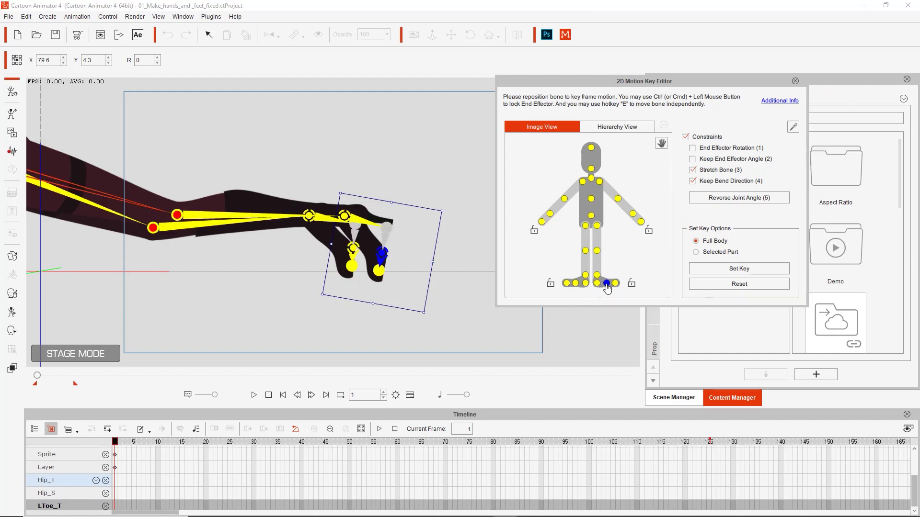
drag(431, 279, 372, 286)
mouse_move(394, 245)
mouse_down()
mouse_move(371, 253)
mouse_move(394, 256)
mouse_up()
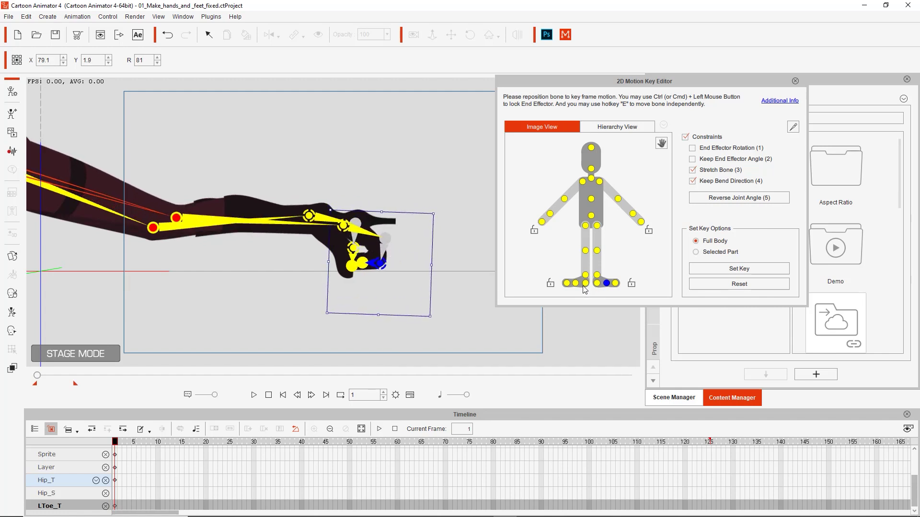
click(577, 284)
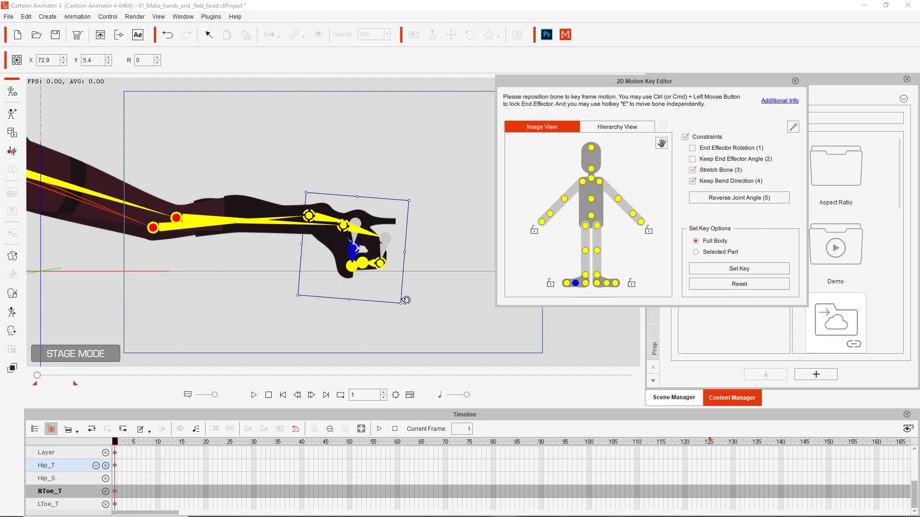
drag(404, 301, 340, 285)
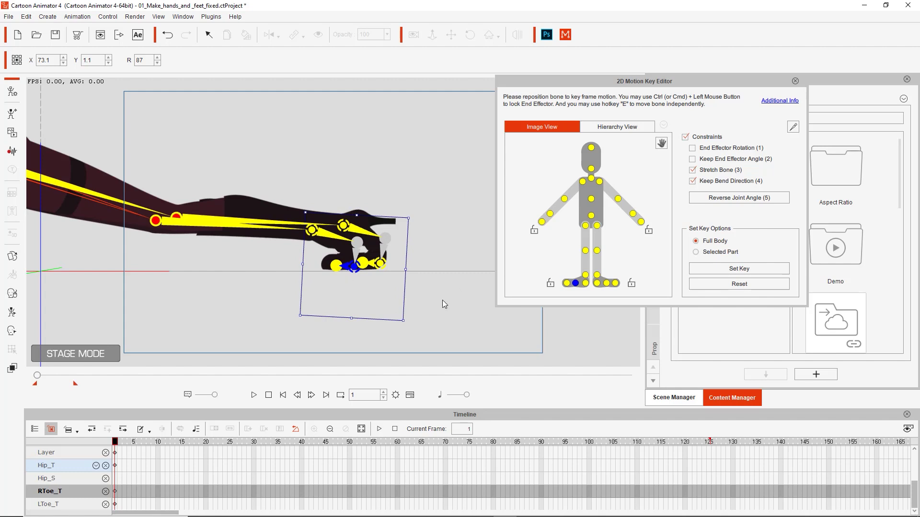
- Lock the right and left legs in place and enlarge the timeline
click(551, 286)
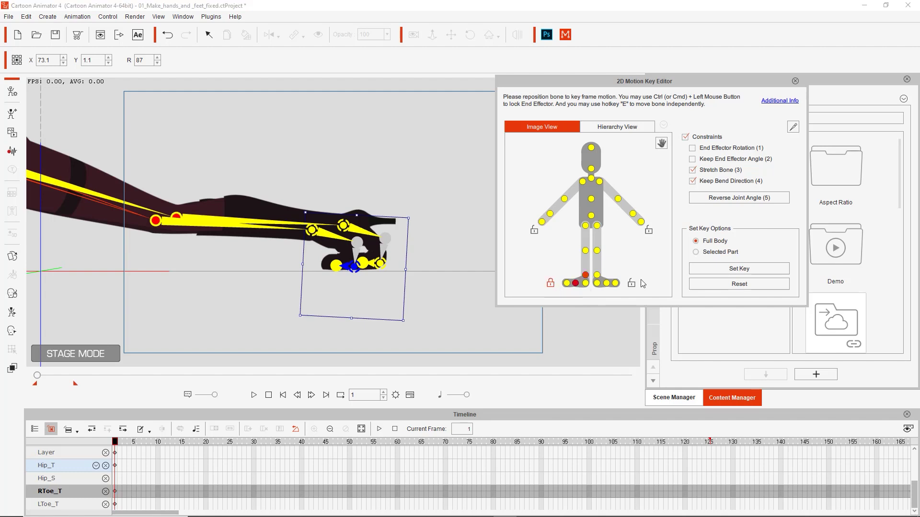
click(631, 284)
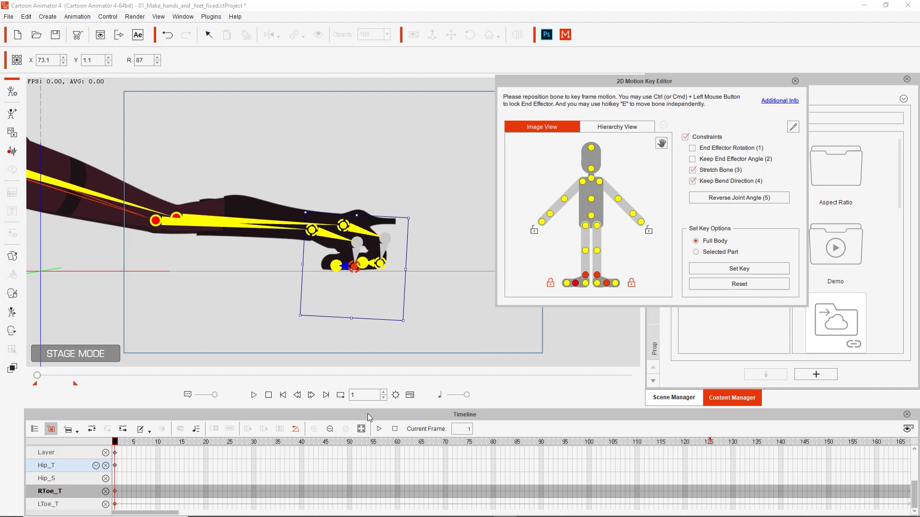
drag(370, 410, 379, 353)
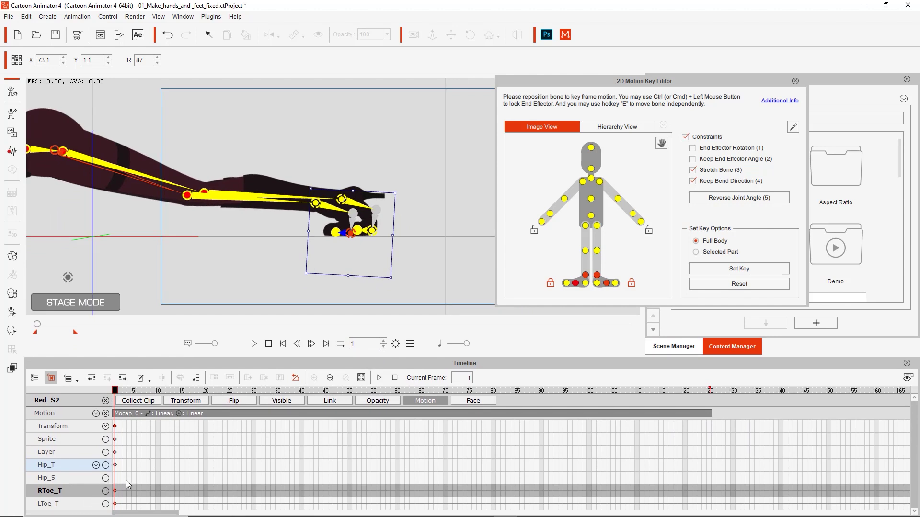
- Copy the frame-1 toe keys to frame 125, then play from frame 1 to check the feet
drag(121, 484, 114, 510)
right_click(117, 494)
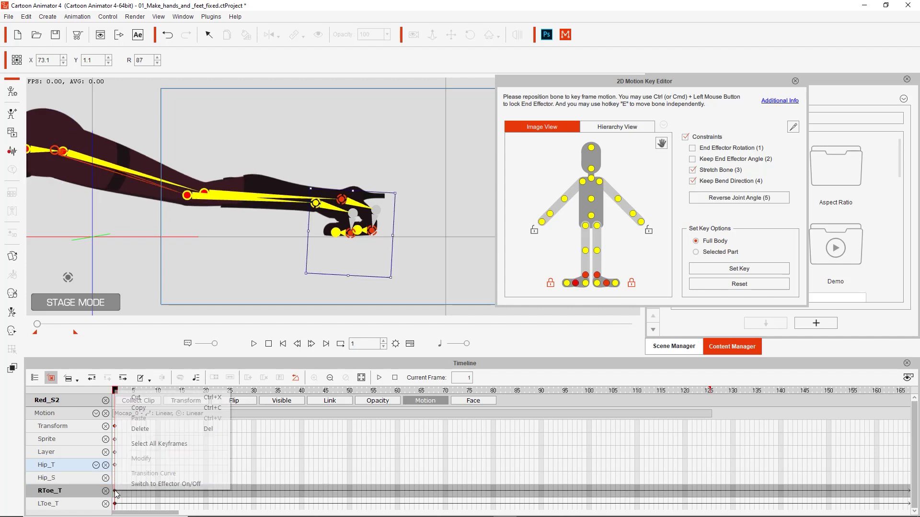
click(143, 409)
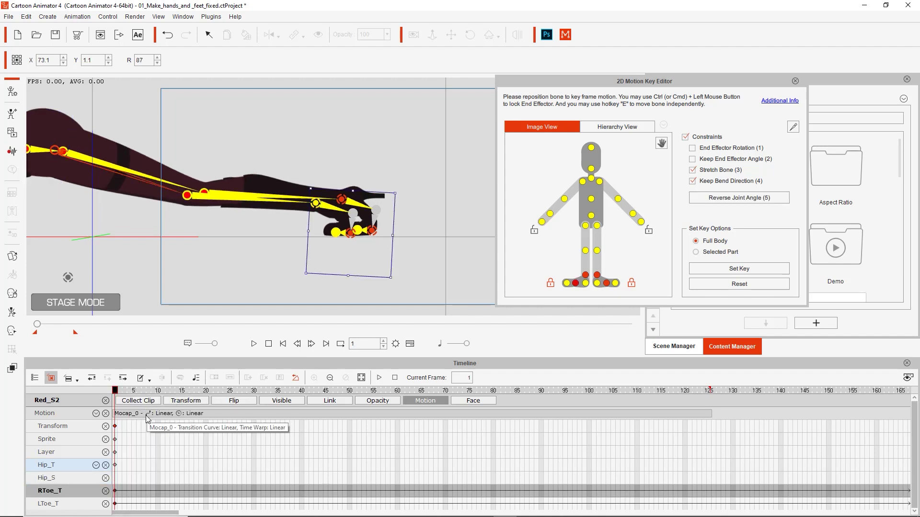
click(709, 391)
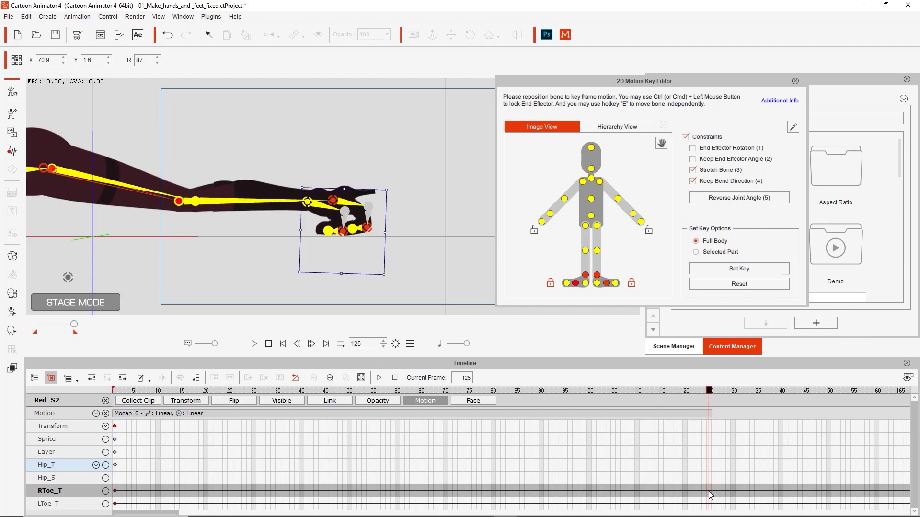
right_click(708, 489)
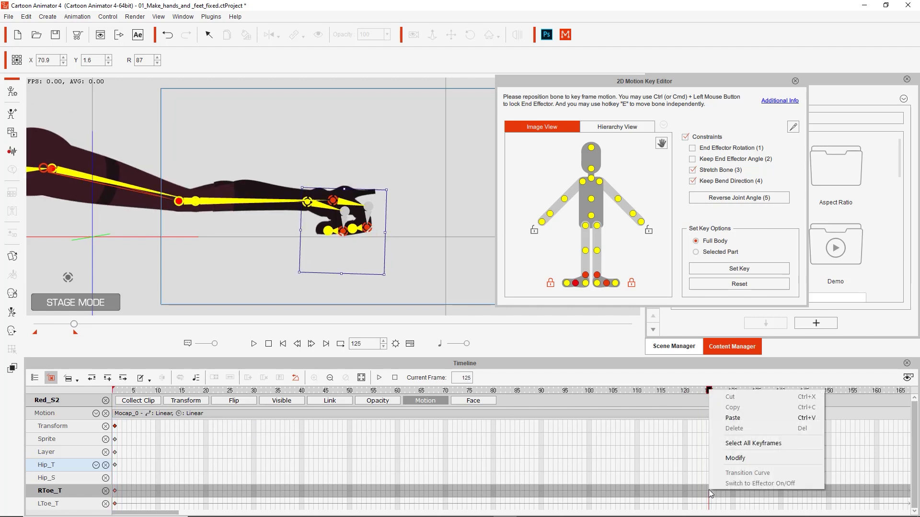
click(736, 419)
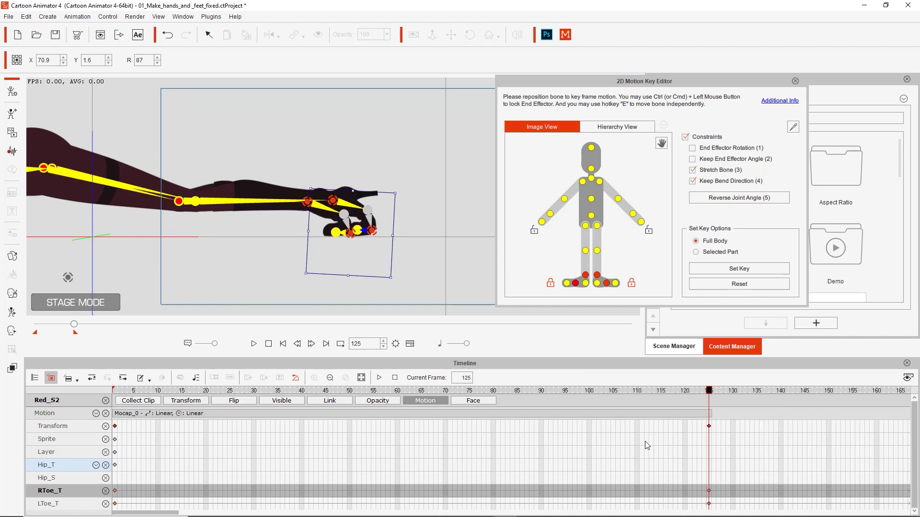
drag(314, 391, 90, 389)
key(space)
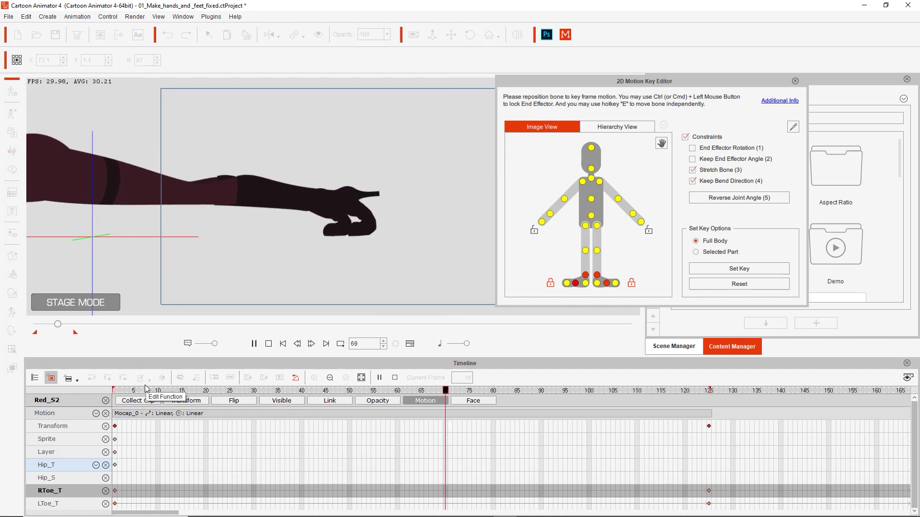
- Play the motion to frame 125 and scrub back to frame 1 to preview the pose
click(363, 234)
drag(207, 393, 105, 392)
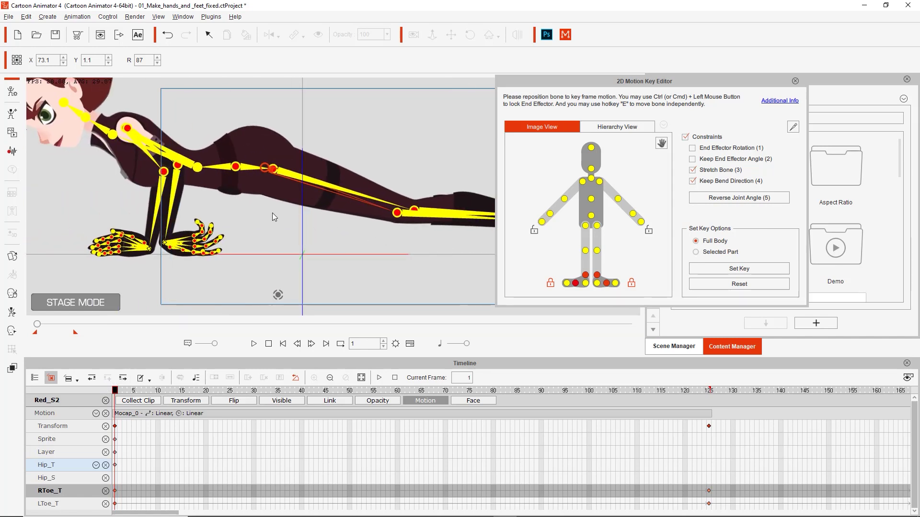
drag(154, 393, 101, 392)
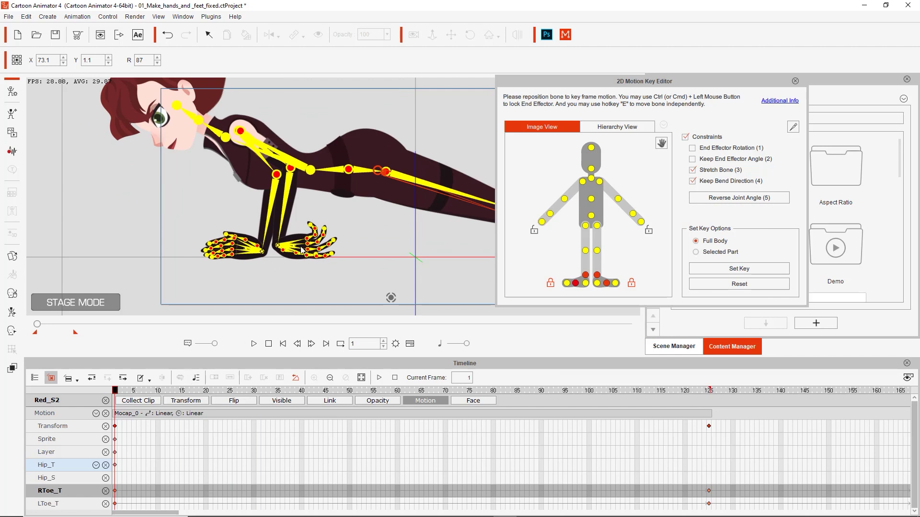
- Turn off Show Bone and bring up hand pose choices for the left hand
click(793, 127)
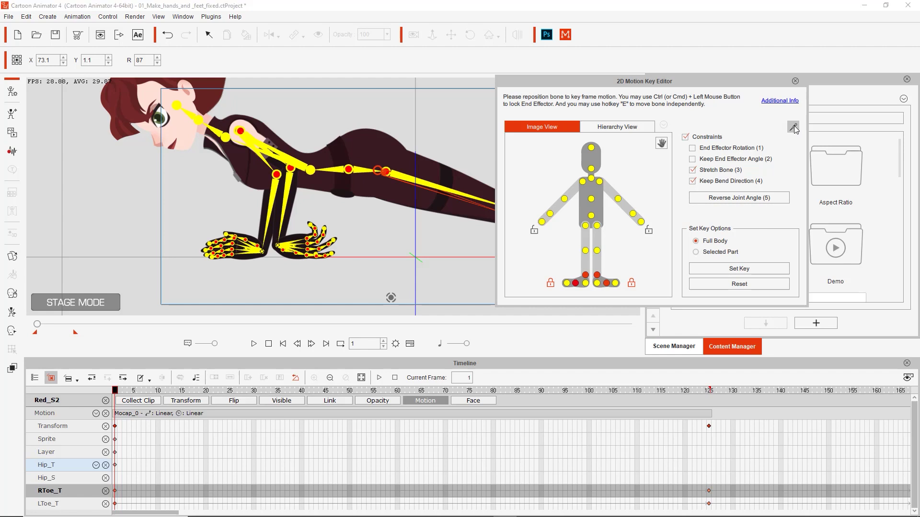
click(821, 100)
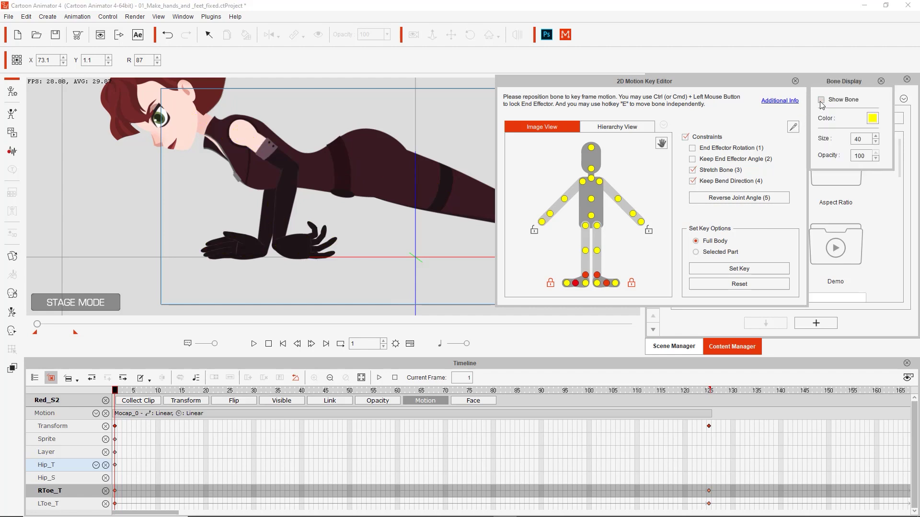
click(880, 81)
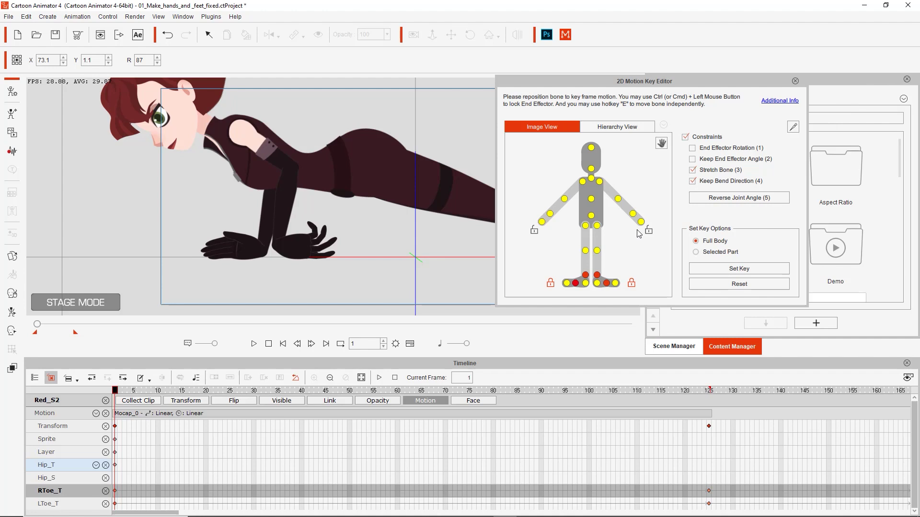
click(634, 214)
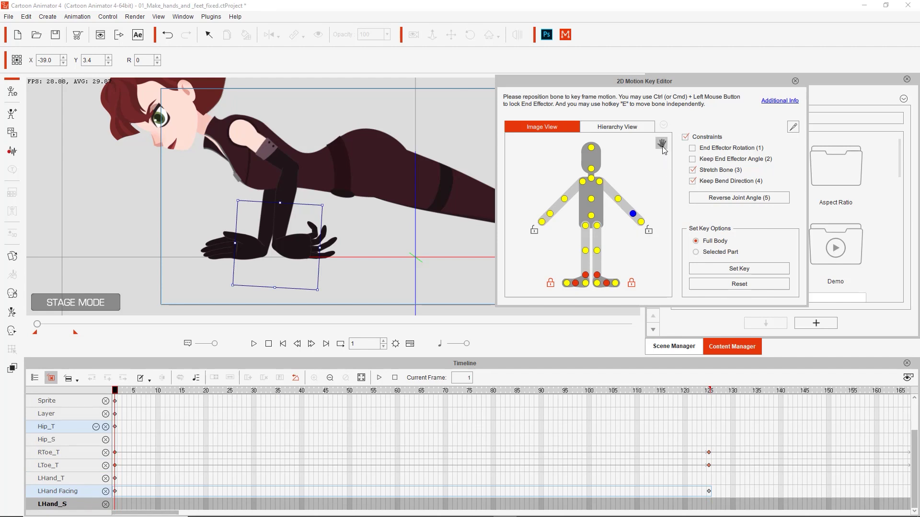
click(661, 144)
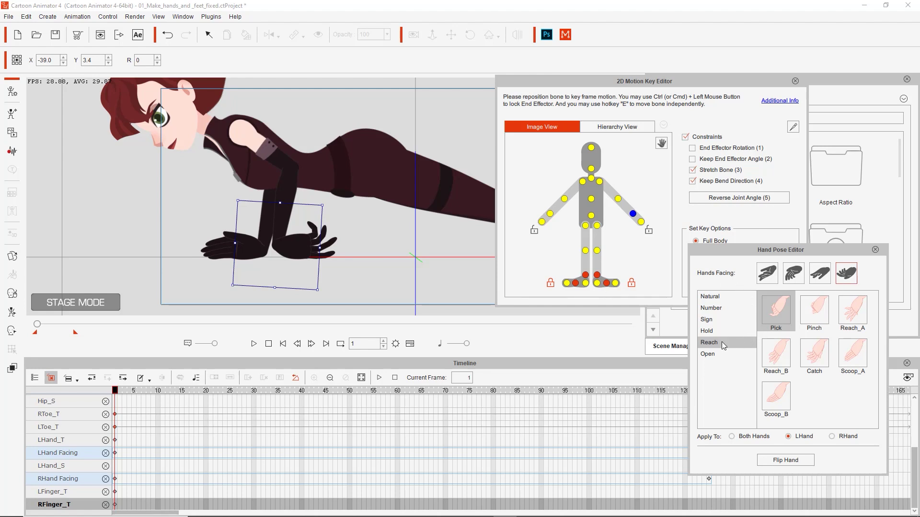
- Apply the Scoop_A reach pose to the left hand, rotated to 180 to rest flat on the floor
click(854, 359)
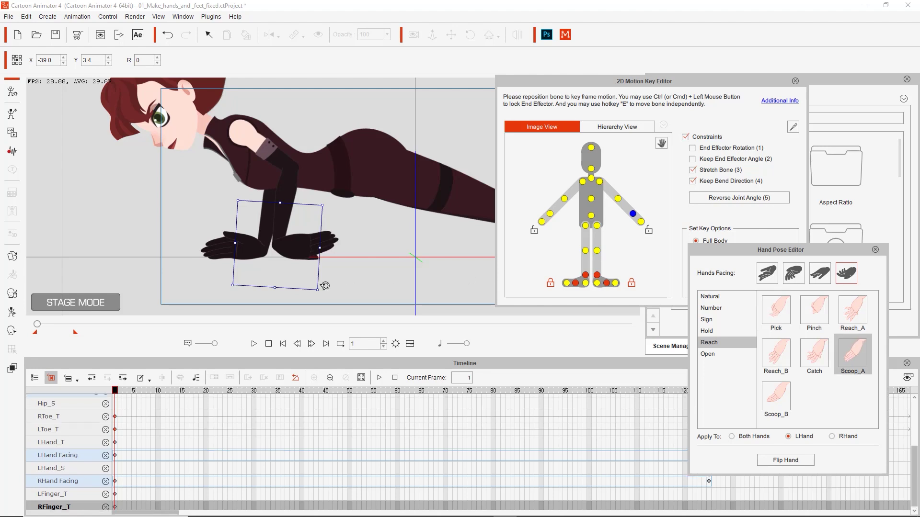
drag(321, 286, 92, 90)
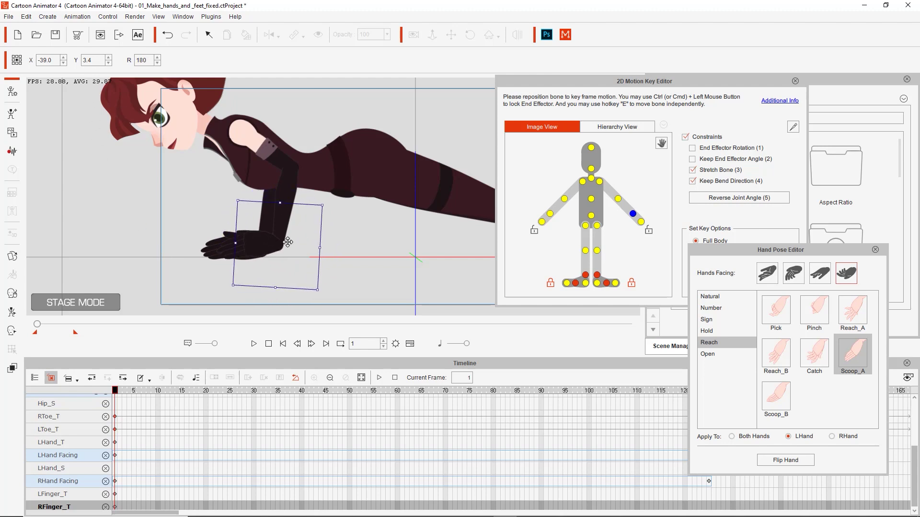
drag(286, 243, 283, 245)
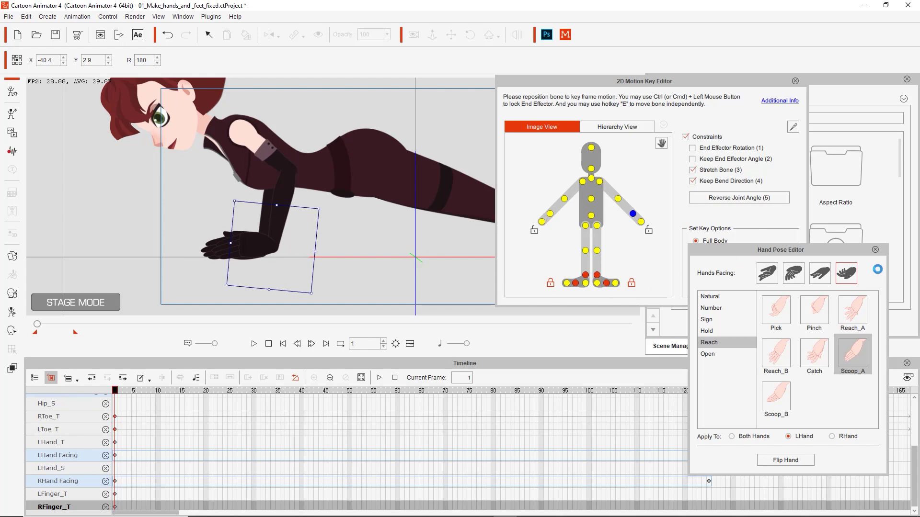
click(875, 250)
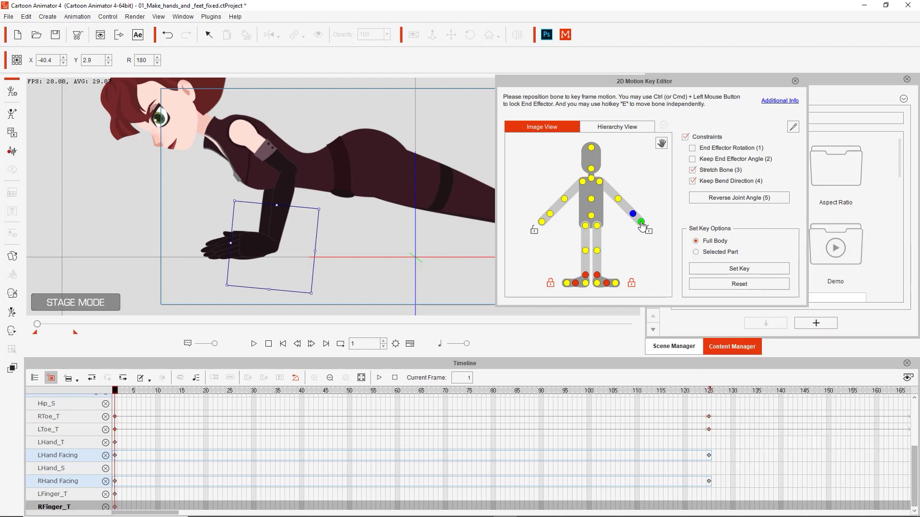
- Nudge the left hand nub, right hand, and right hand nub slightly into position at frame 1
click(641, 222)
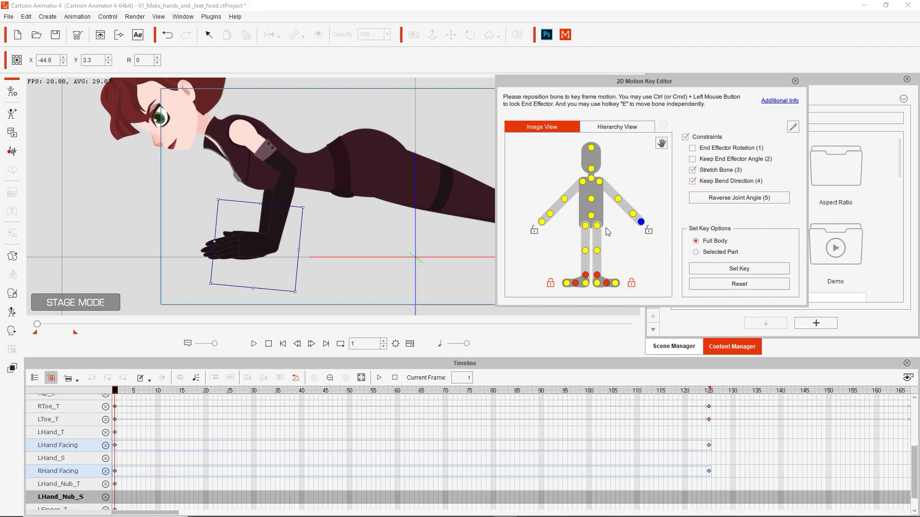
drag(274, 242, 272, 244)
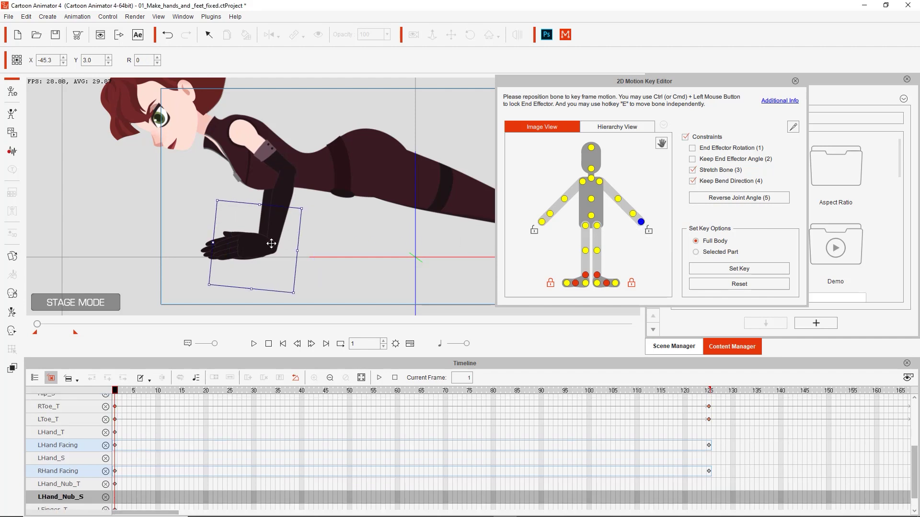
click(550, 214)
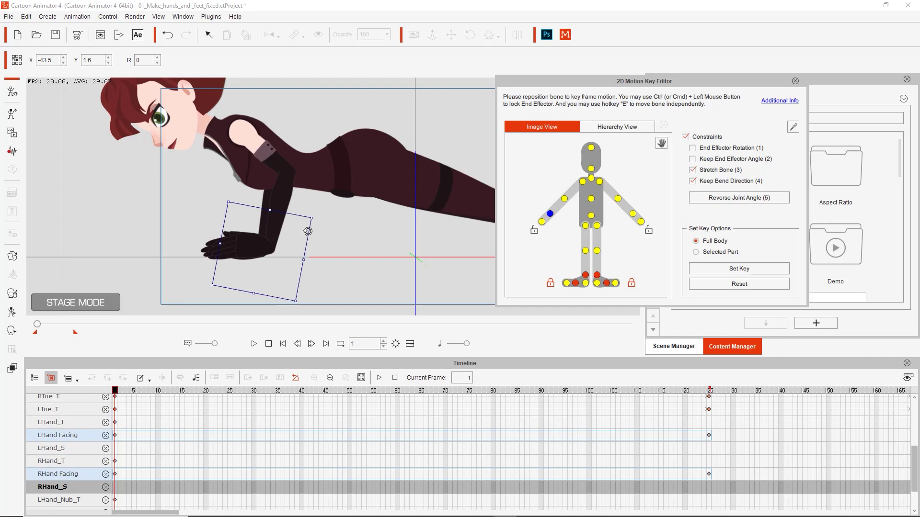
drag(271, 243, 270, 242)
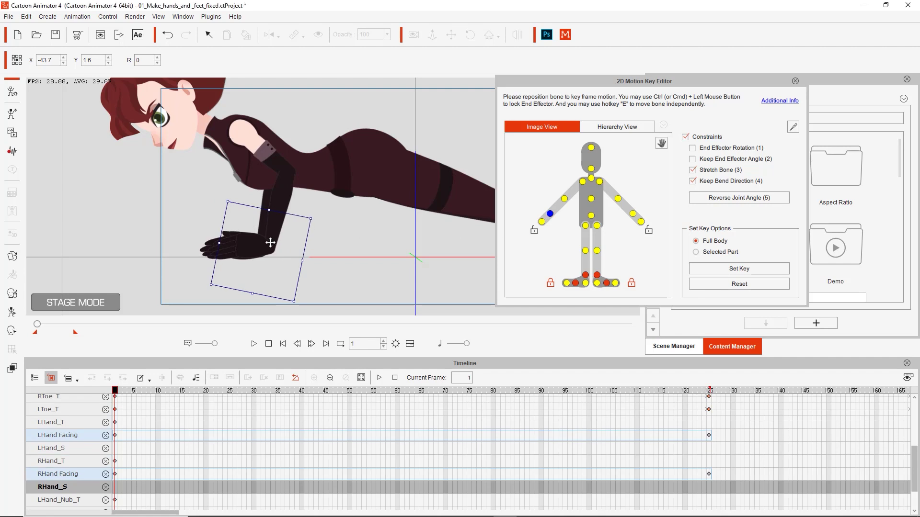
click(542, 222)
drag(267, 243, 266, 246)
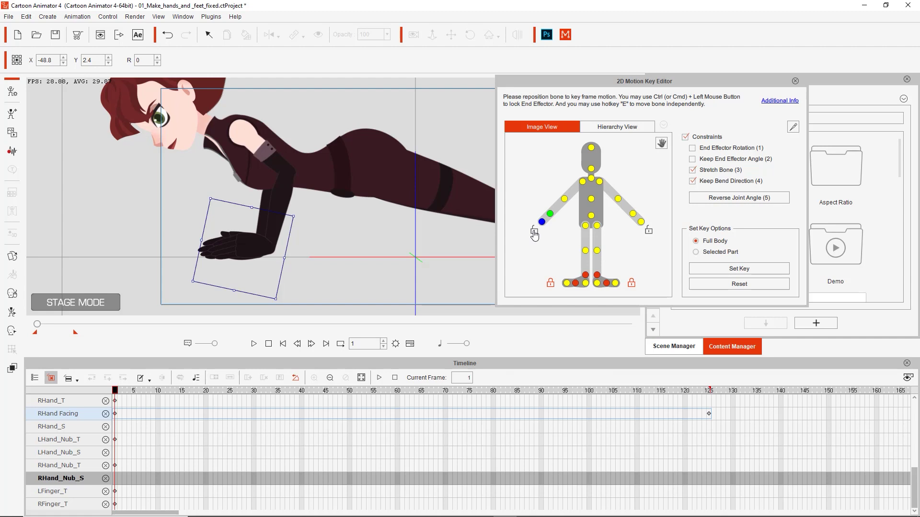
- Lock both the right and left hands in place
click(534, 232)
click(649, 230)
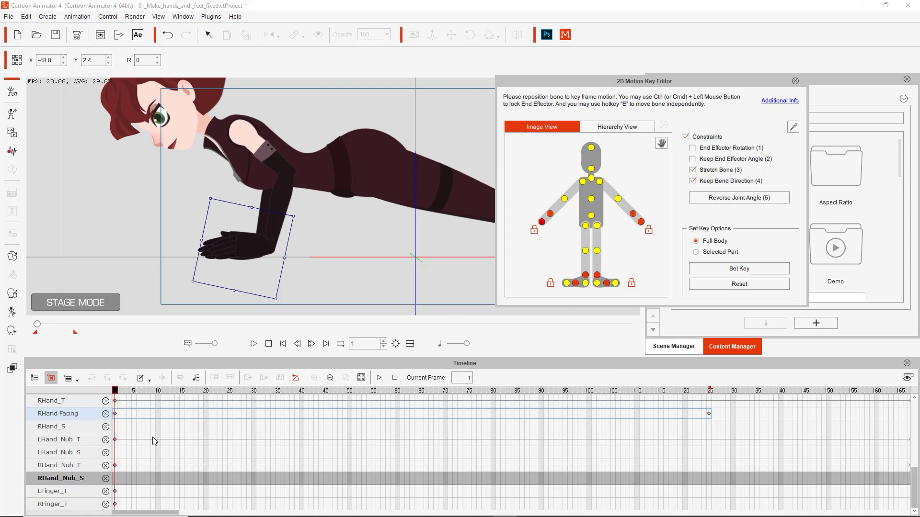
click(649, 231)
click(650, 232)
click(649, 232)
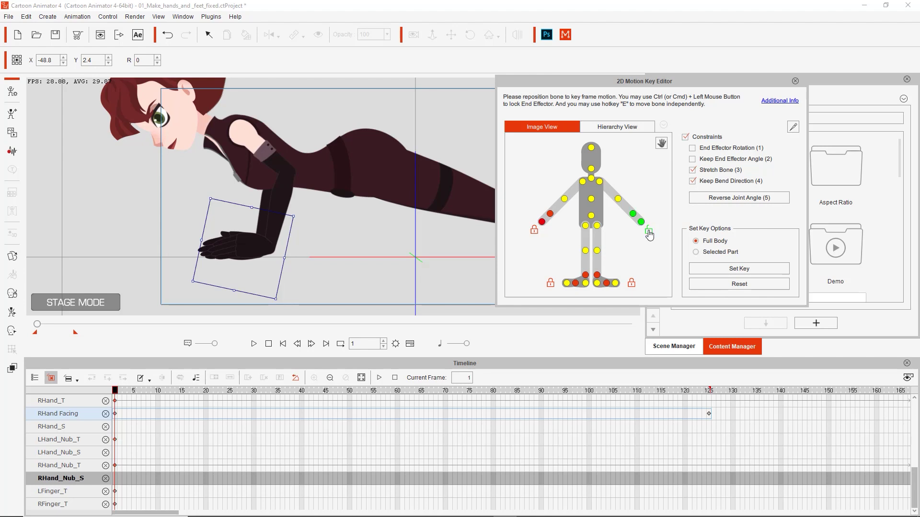
click(649, 232)
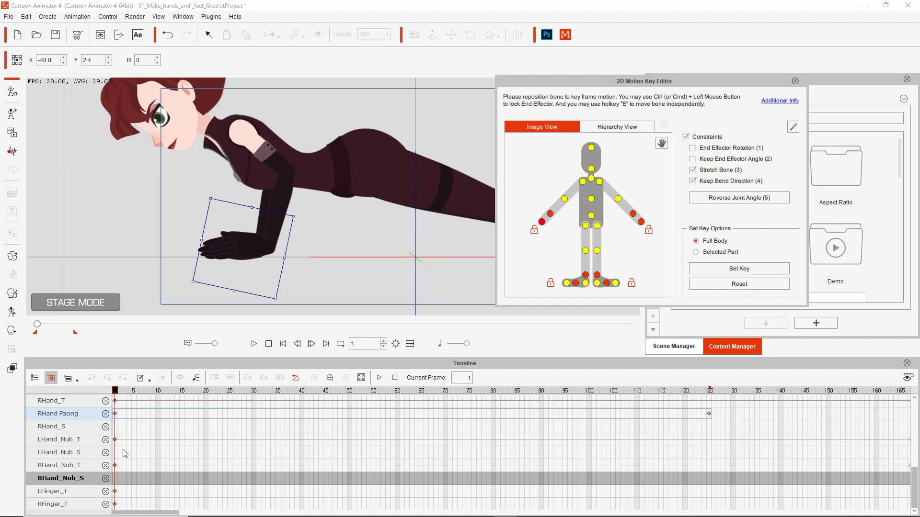
- Select the LHand_T, RHand_T, hand nub and finger tracks and copy their keys
scroll(122, 439, up, 3)
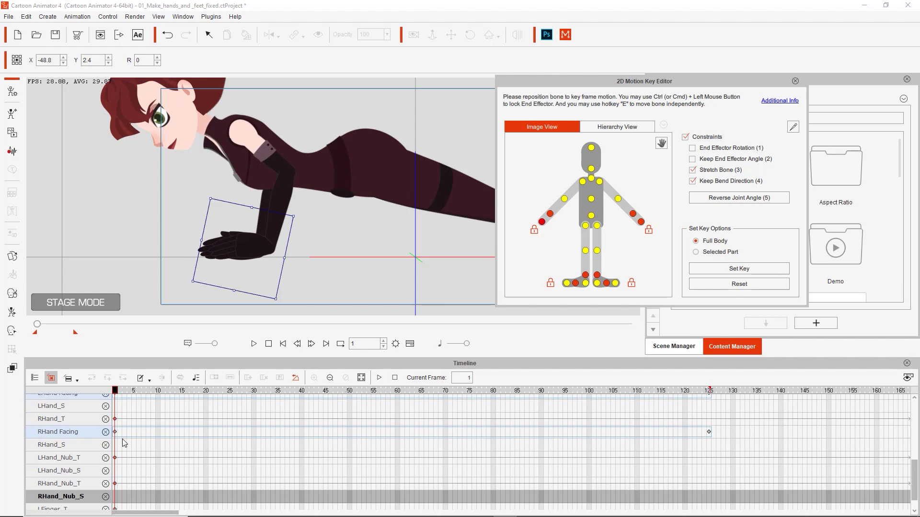
scroll(122, 443, up, 2)
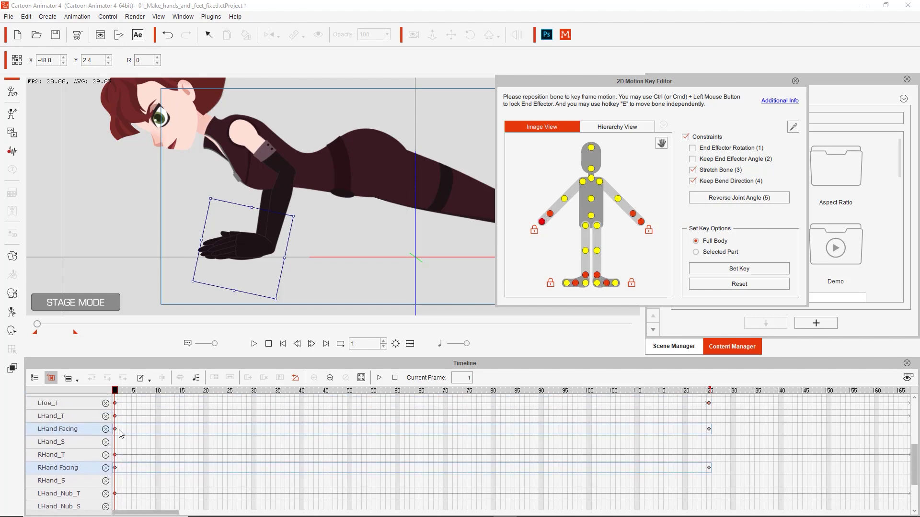
click(115, 417)
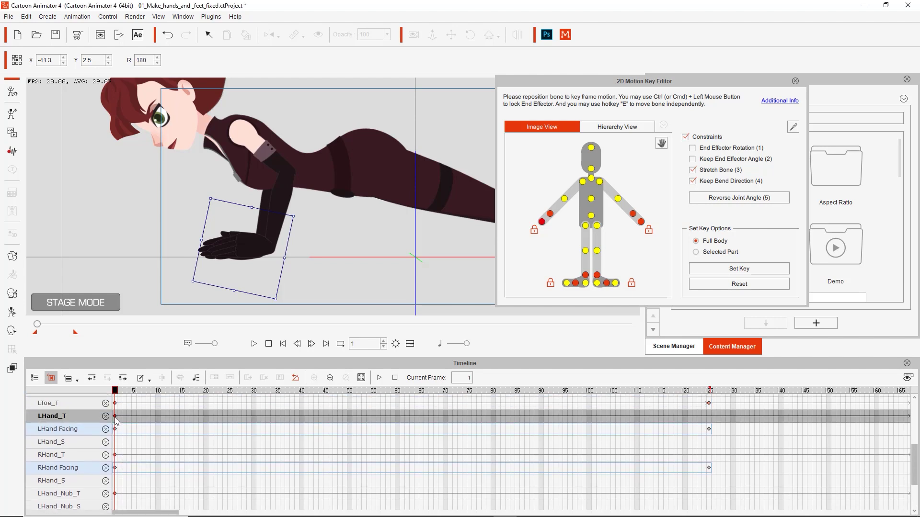
click(115, 455)
scroll(129, 448, down, 4)
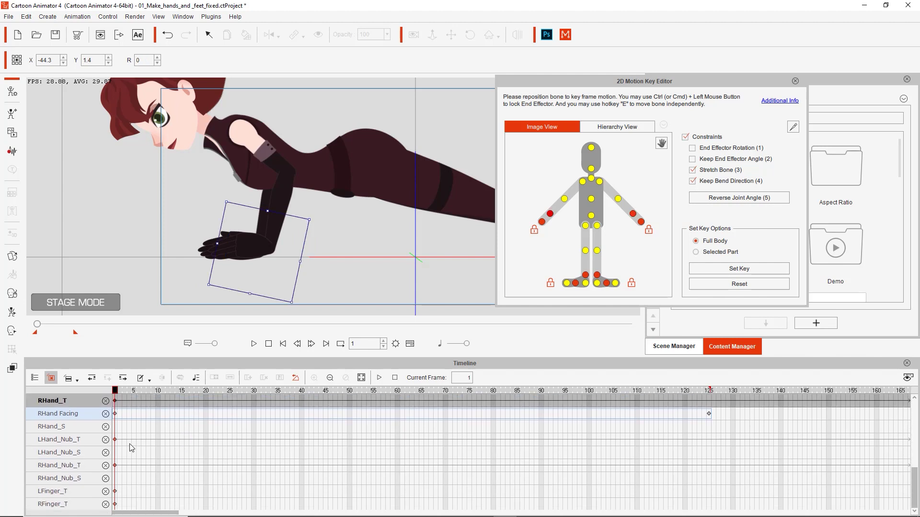
click(115, 440)
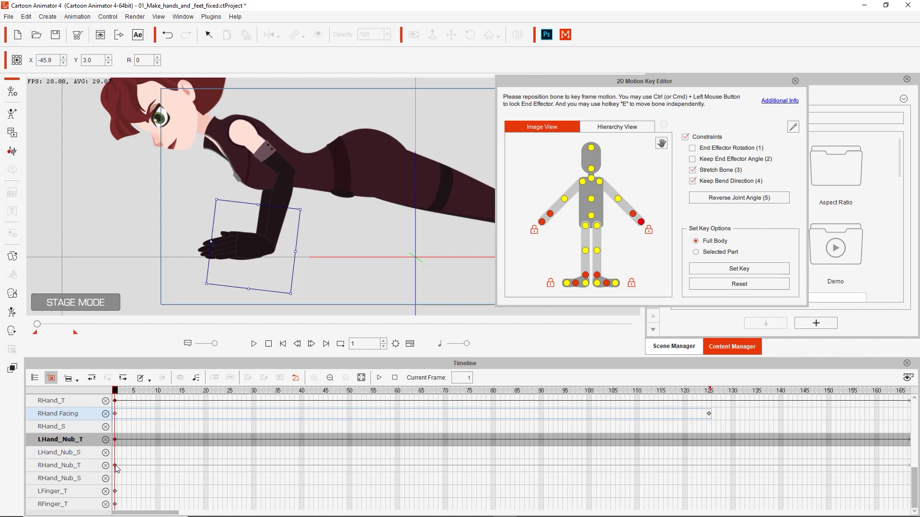
click(116, 466)
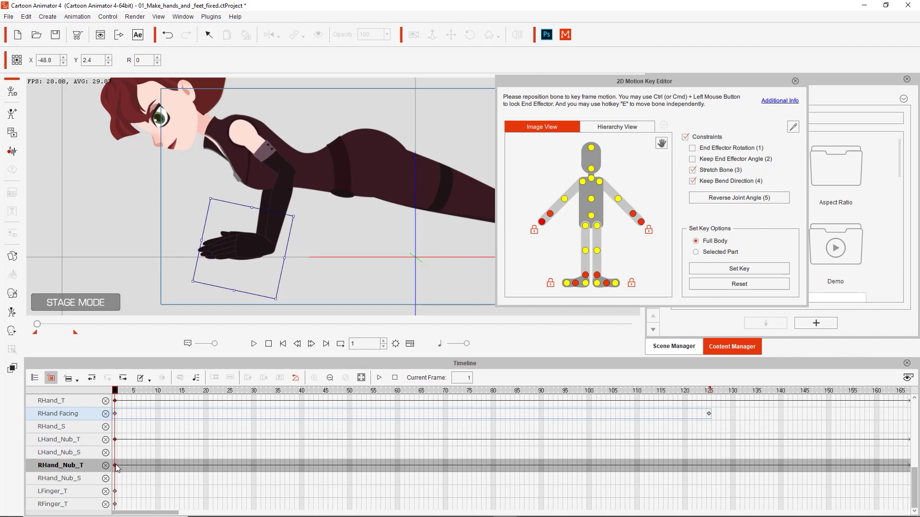
click(116, 492)
click(115, 504)
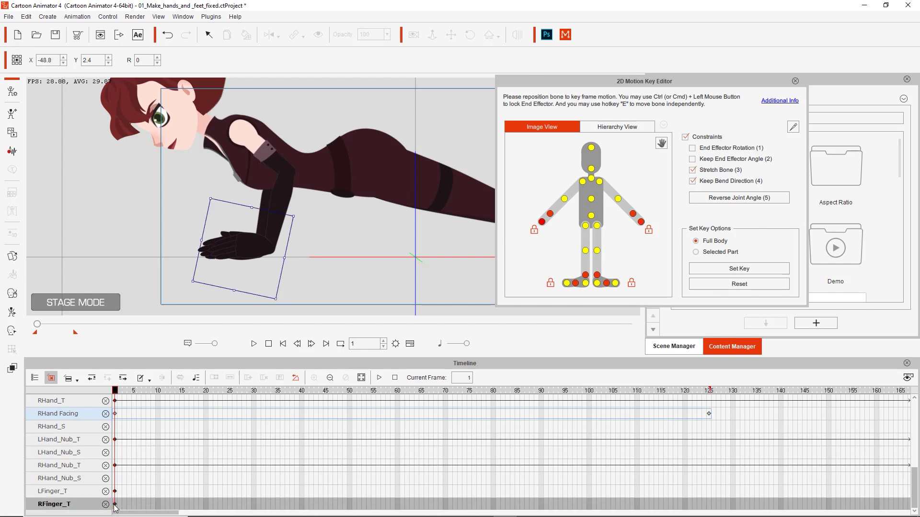
right_click(115, 504)
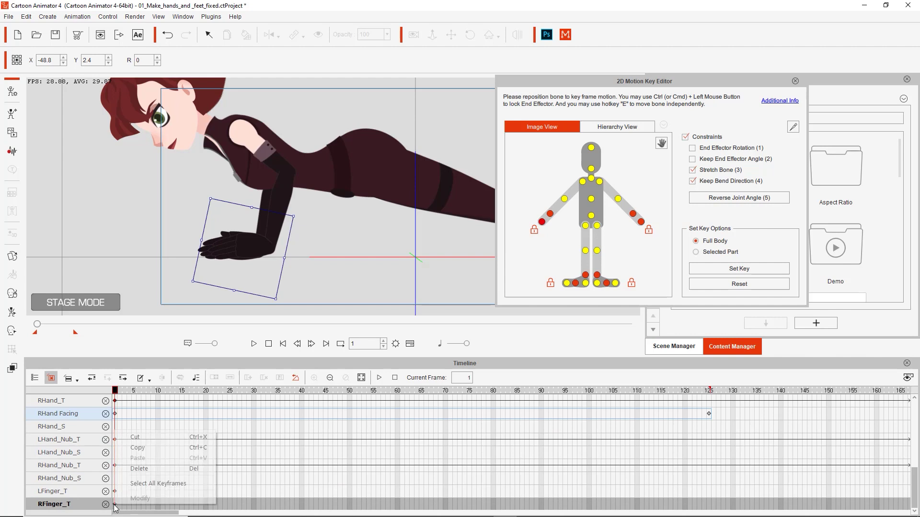
click(159, 453)
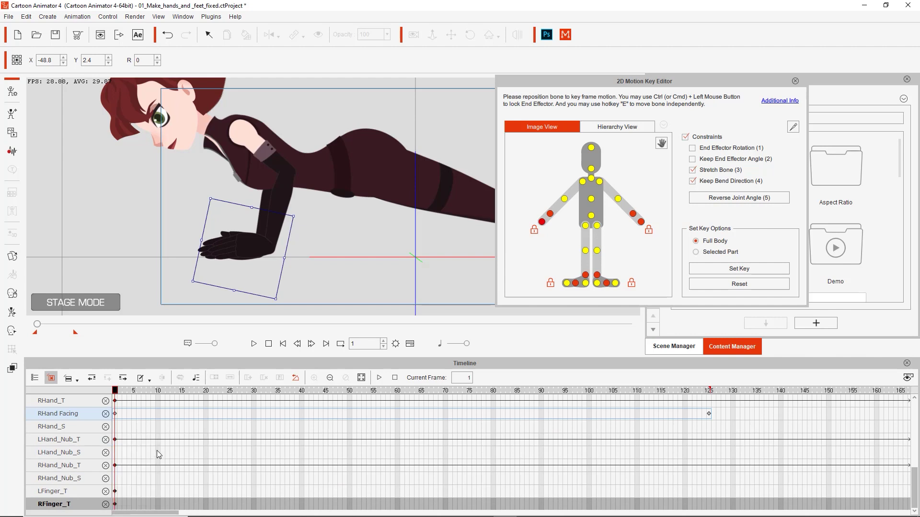
- Paste the copied hand and finger keys at frame 125 on the RFinger_T row, then start playback
click(708, 403)
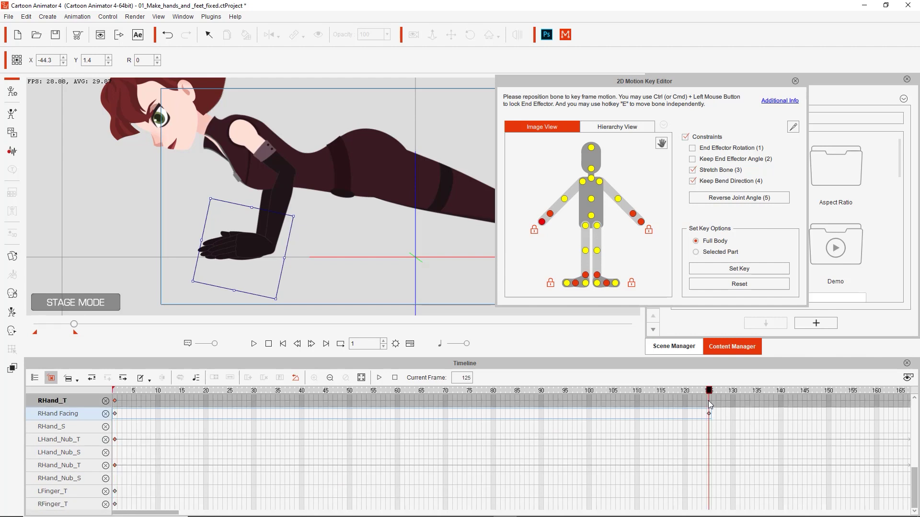
right_click(710, 483)
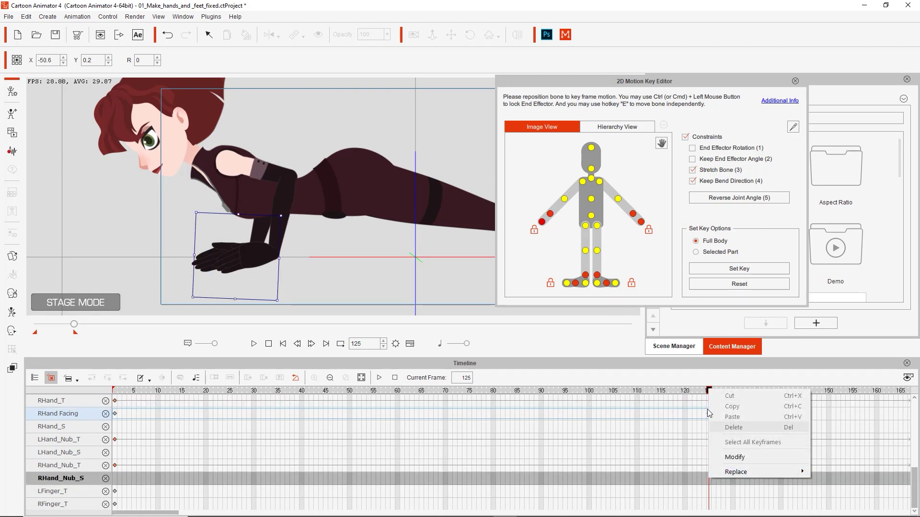
click(709, 391)
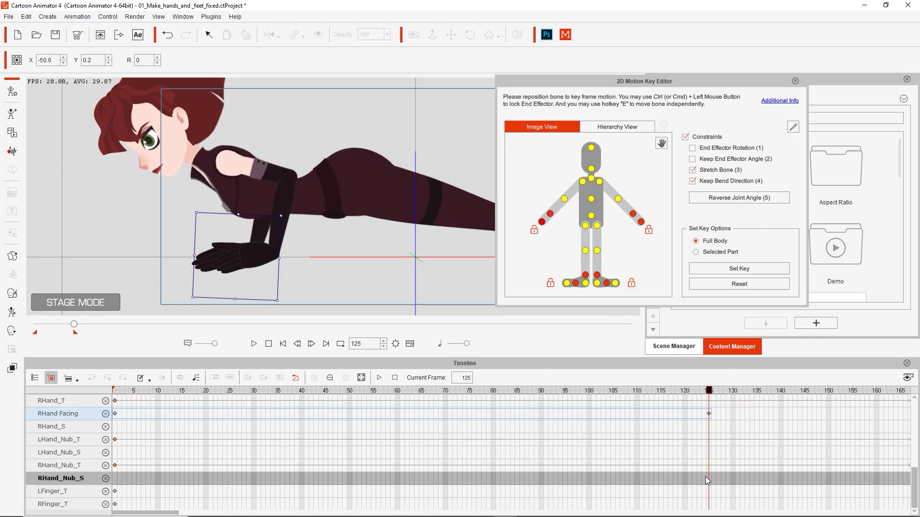
right_click(711, 506)
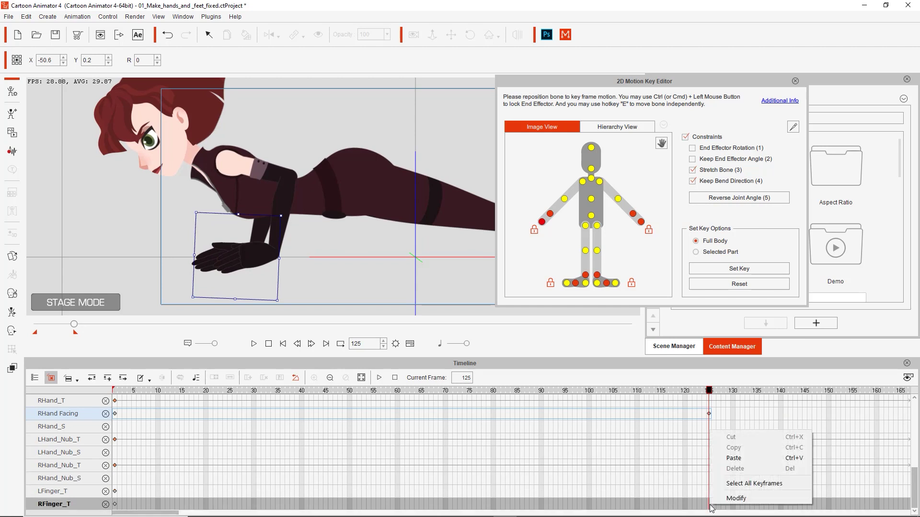
click(718, 461)
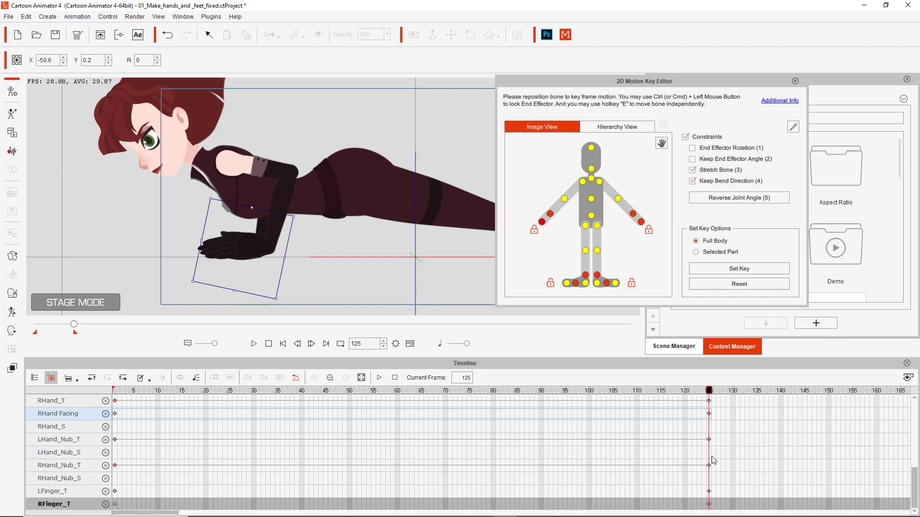
scroll(695, 441, up, 5)
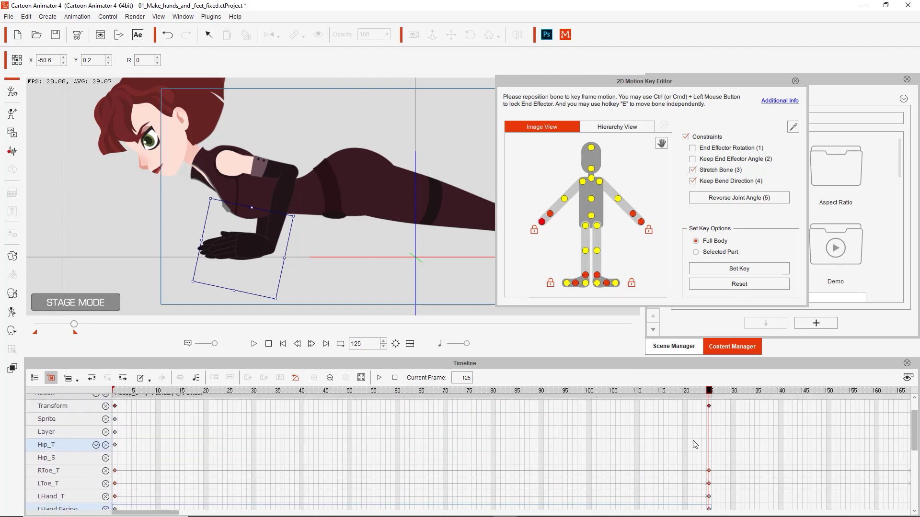
scroll(693, 445, down, 1)
scroll(692, 445, down, 2)
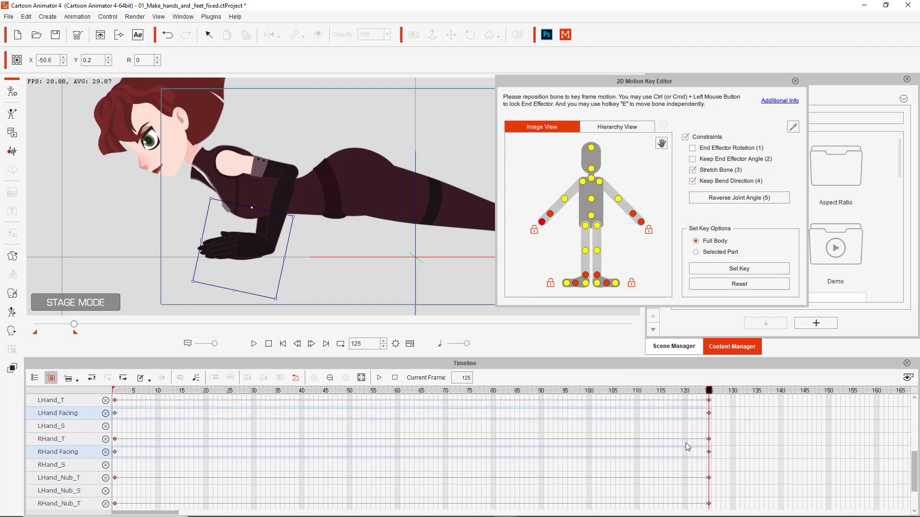
click(253, 343)
scroll(156, 407, down, 1)
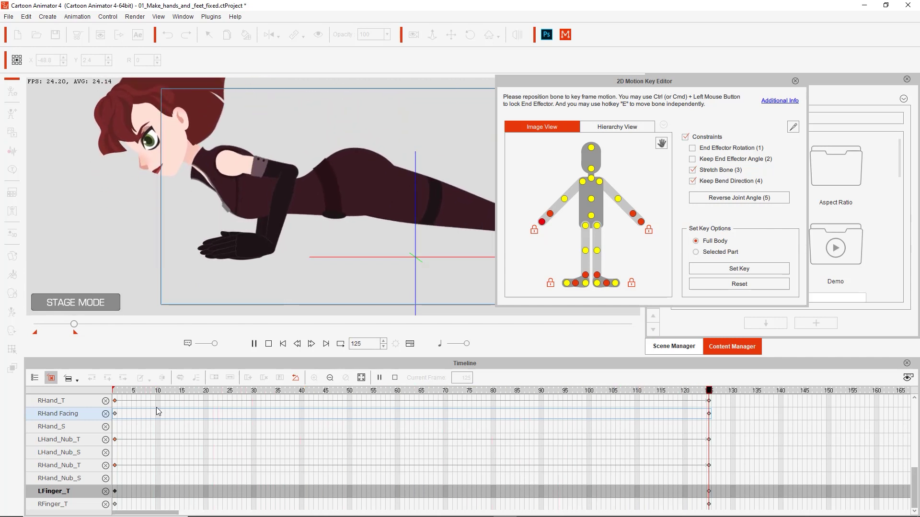
- Preview the push-up, then close the 2D Motion Key Editor and zoom the stage out
key(space)
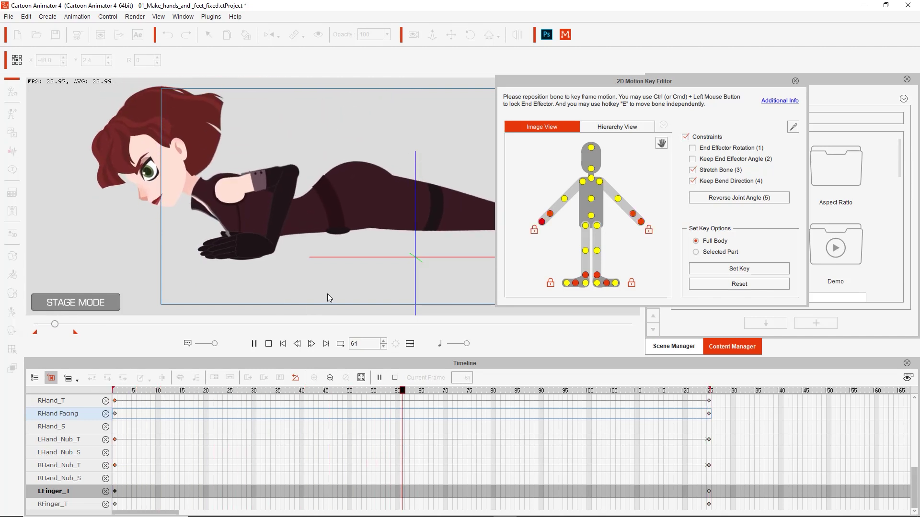
key(space)
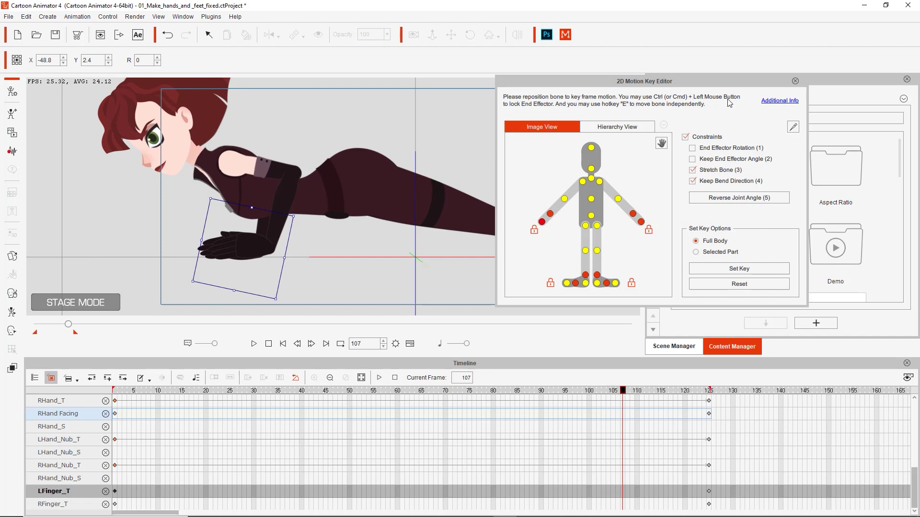
click(796, 80)
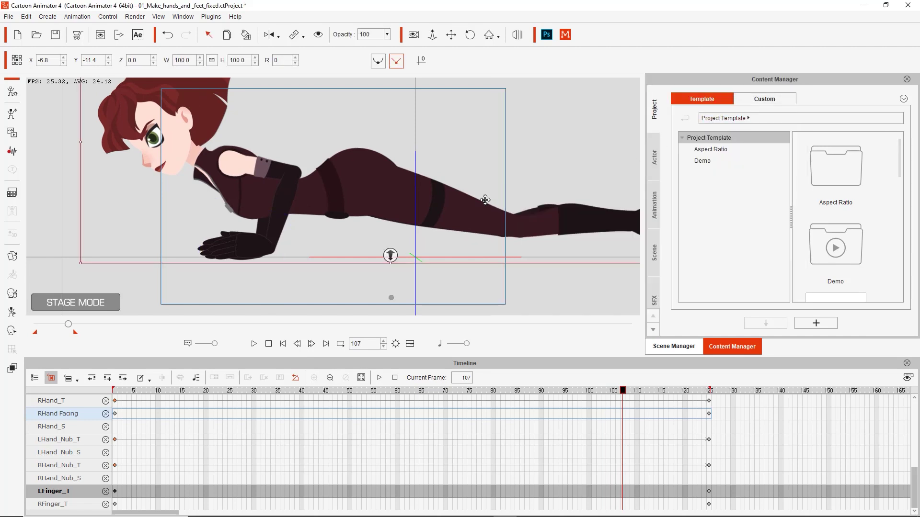
scroll(505, 206, down, 3)
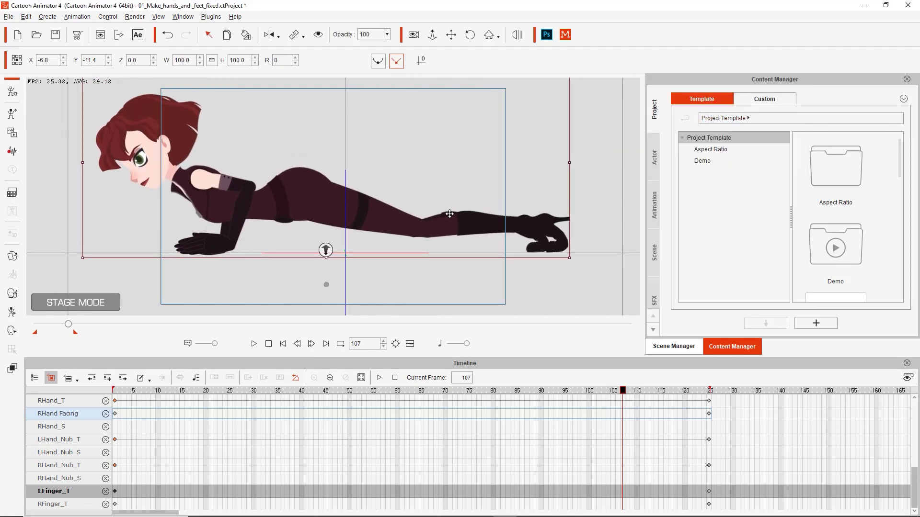
key(space)
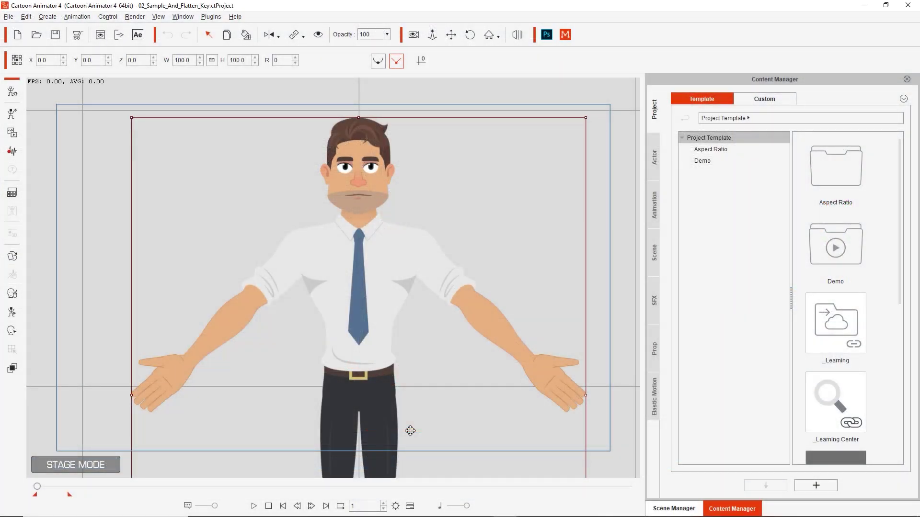
- Play and rewind the tie-wearing man's arm motion, then open the timeline with F3
click(254, 506)
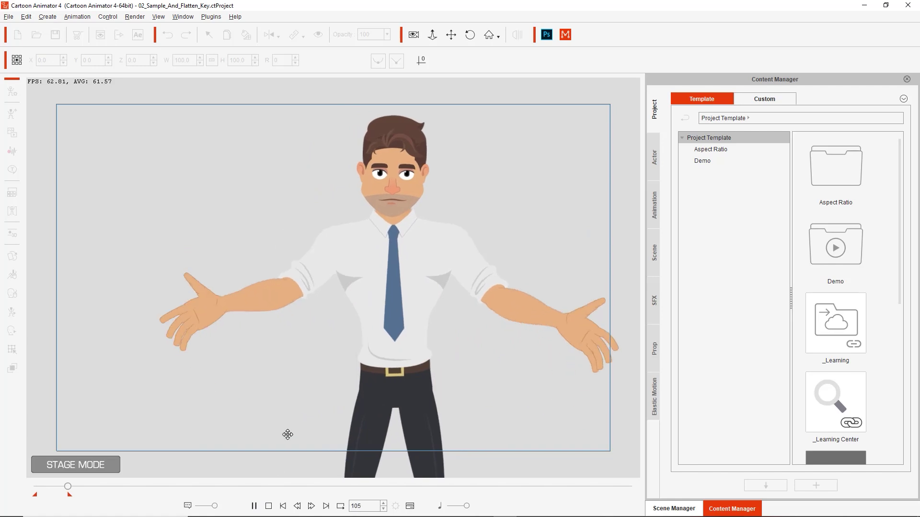
click(267, 506)
click(254, 506)
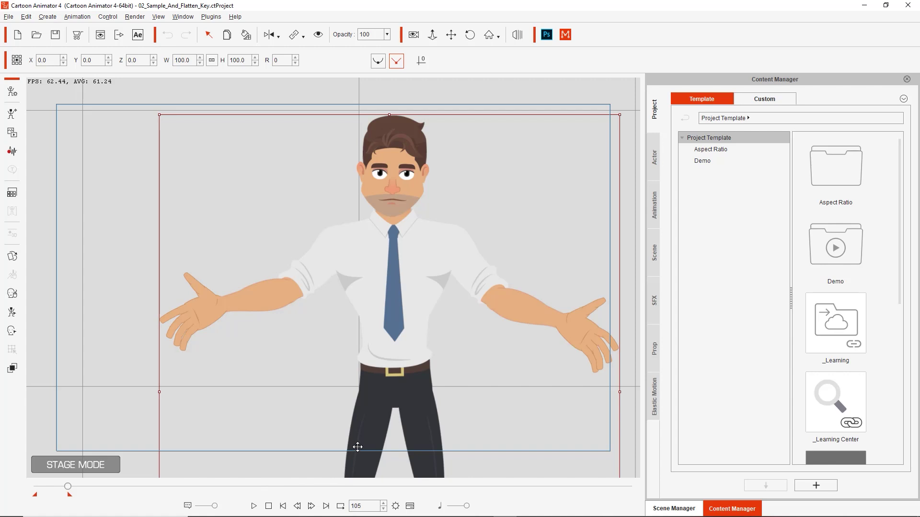
key(F3)
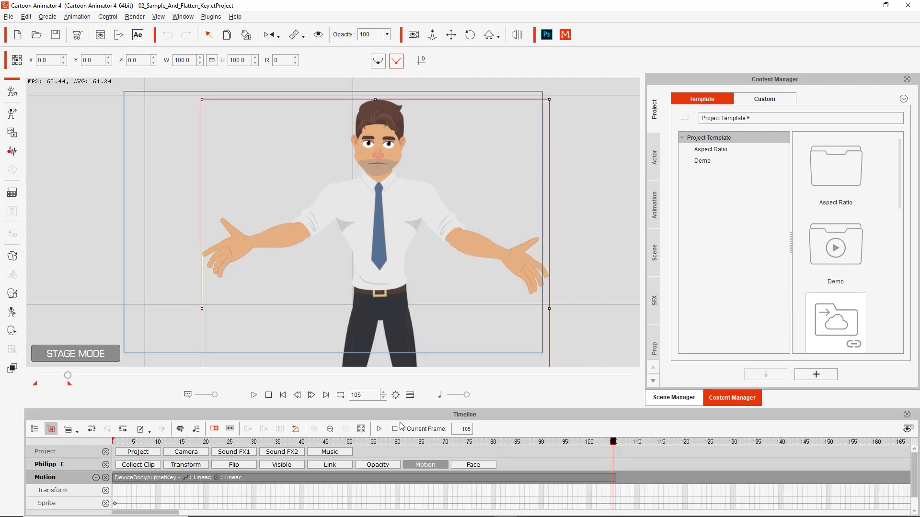
- Sample the motion clip for All Parts, creating keys at every frame
drag(192, 441, 119, 438)
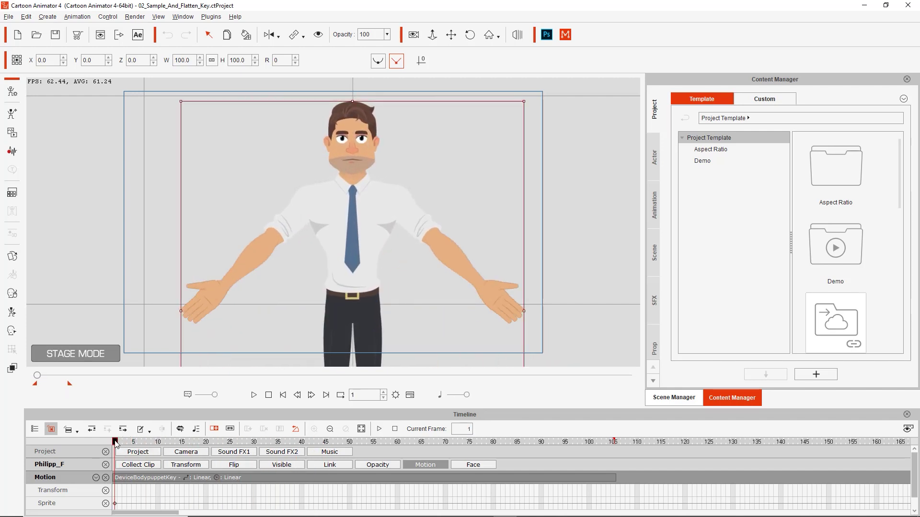
click(145, 478)
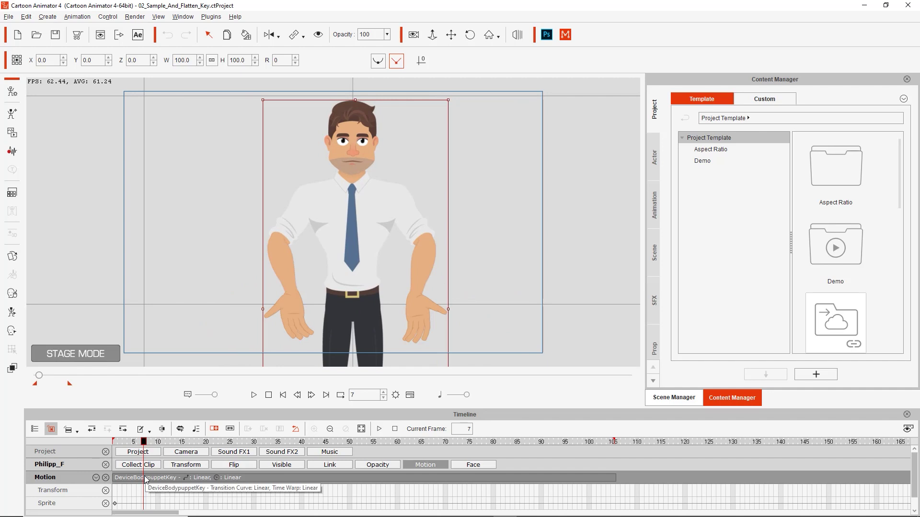
right_click(146, 480)
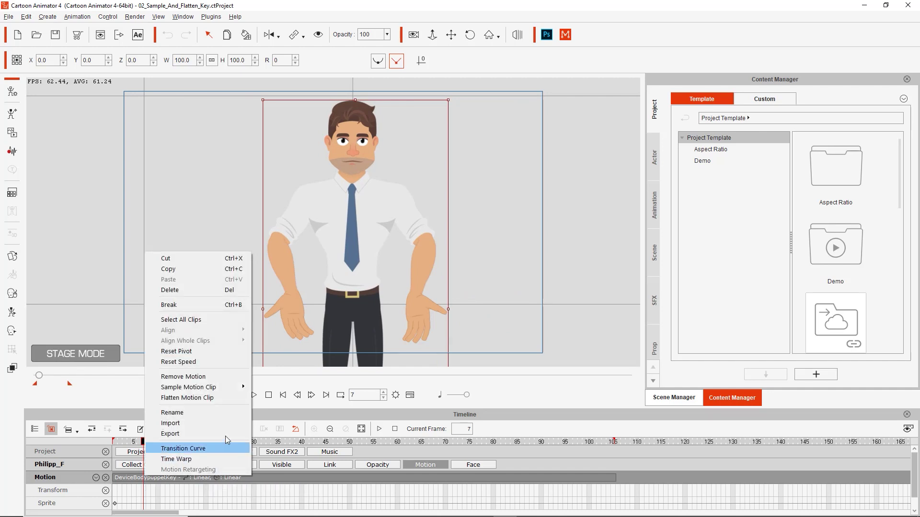
mouse_move(223, 391)
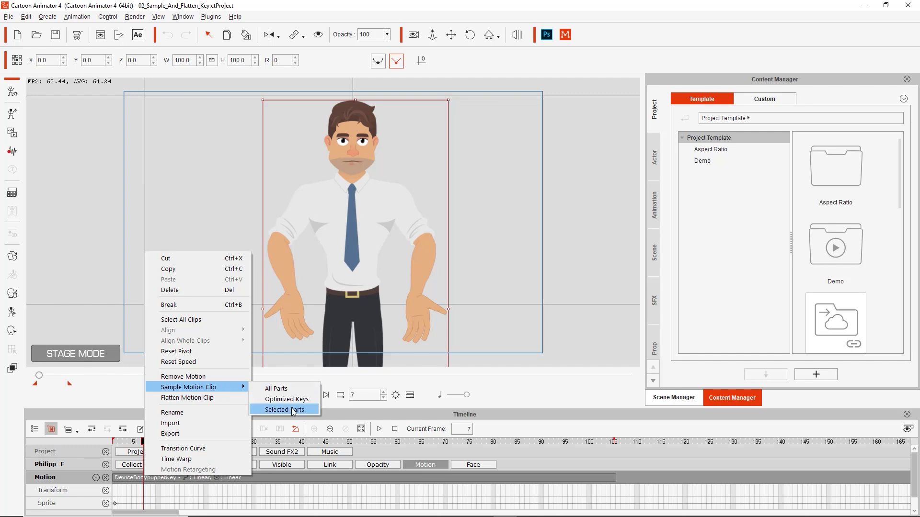
click(290, 389)
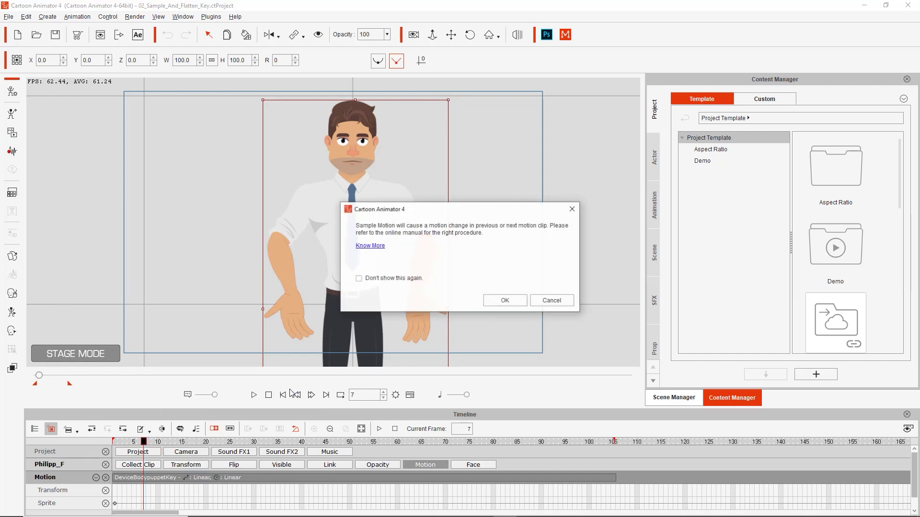
click(510, 297)
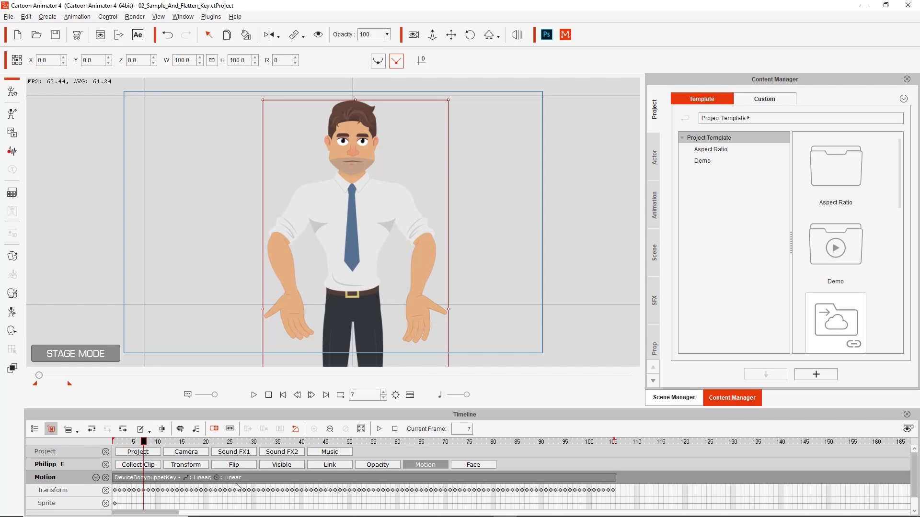
- Show the LForearm keyframe track and scrub through the sampled keys
scroll(193, 478, down, 1)
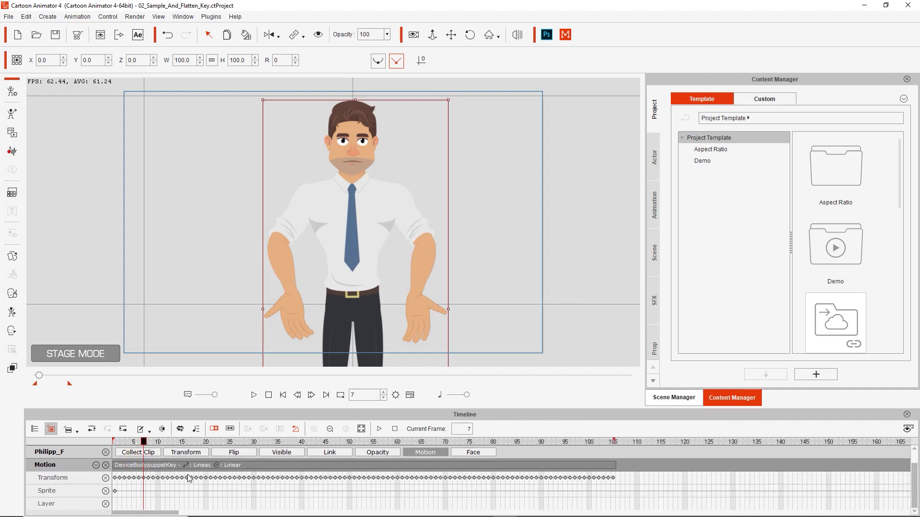
click(120, 441)
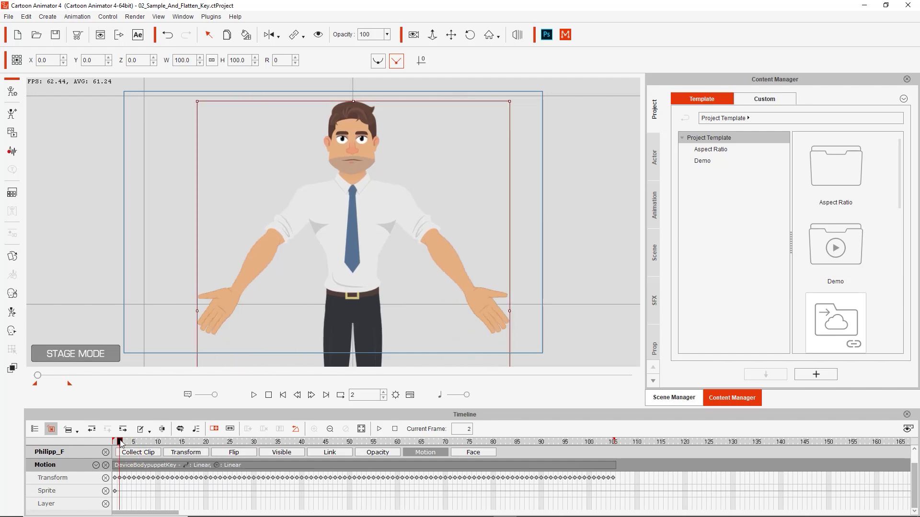
drag(120, 442, 181, 441)
click(96, 466)
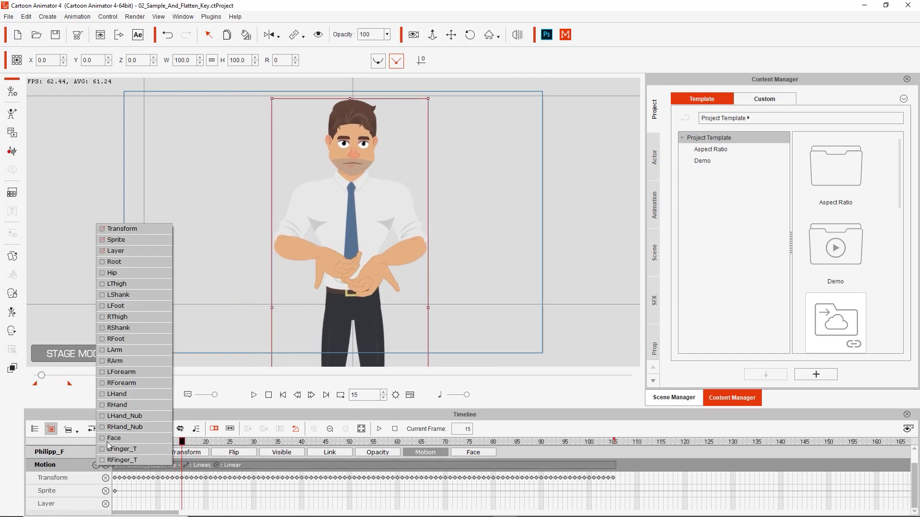
click(103, 374)
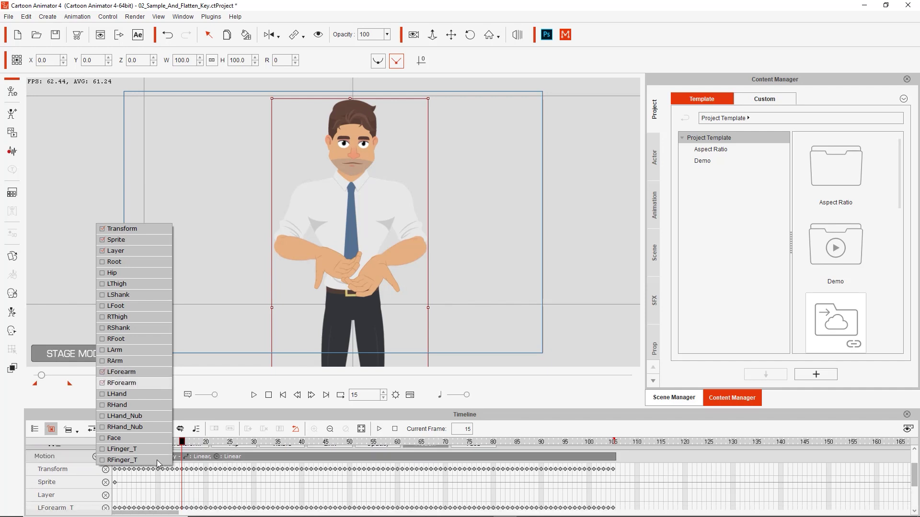
click(229, 442)
scroll(237, 479, down, 3)
scroll(239, 488, up, 3)
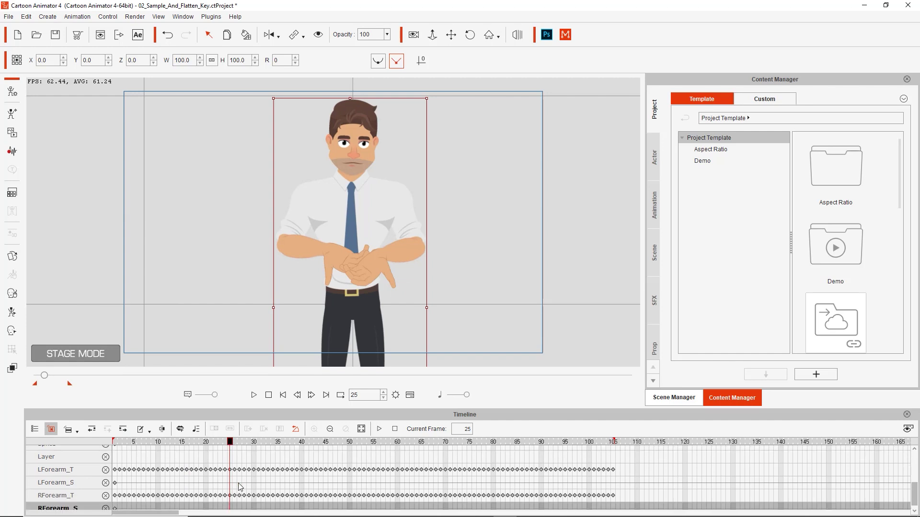
scroll(240, 487, up, 1)
scroll(239, 486, up, 1)
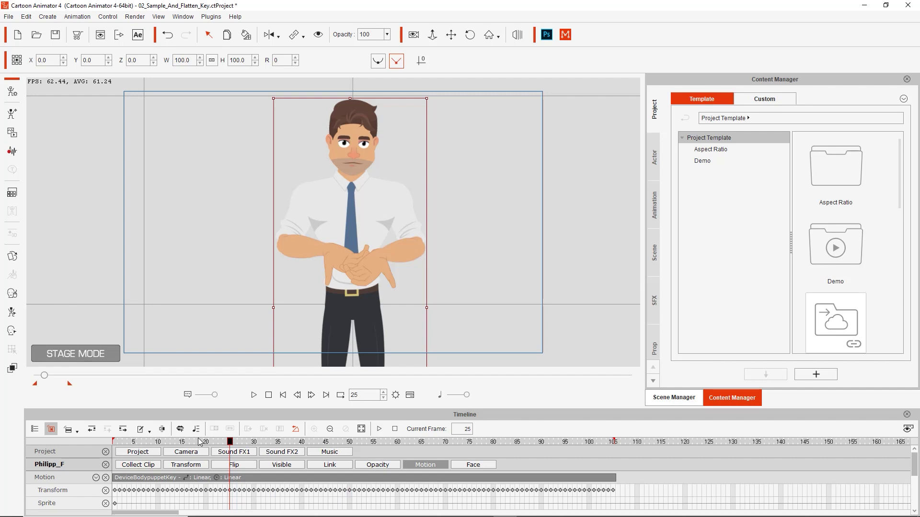
- Undo the every-frame sampling and resample the clip with Optimized Keys
key(ctrl+z)
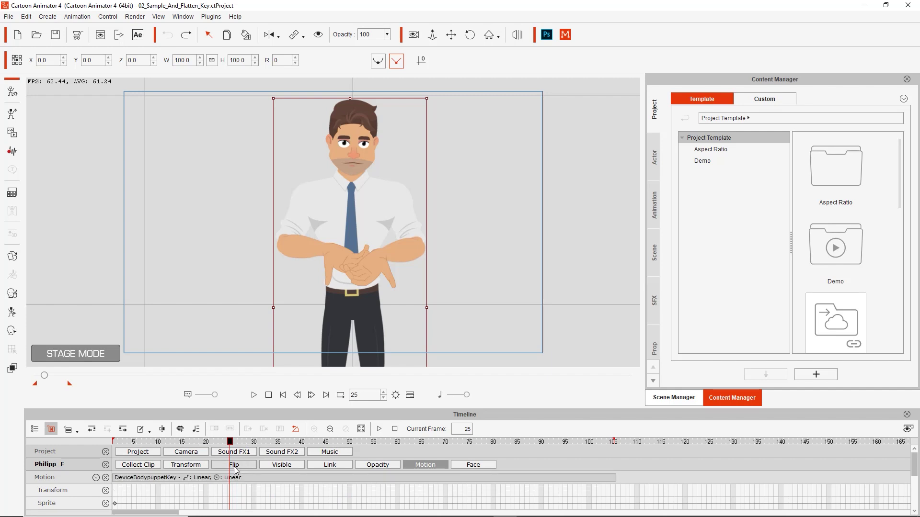
click(146, 475)
right_click(146, 476)
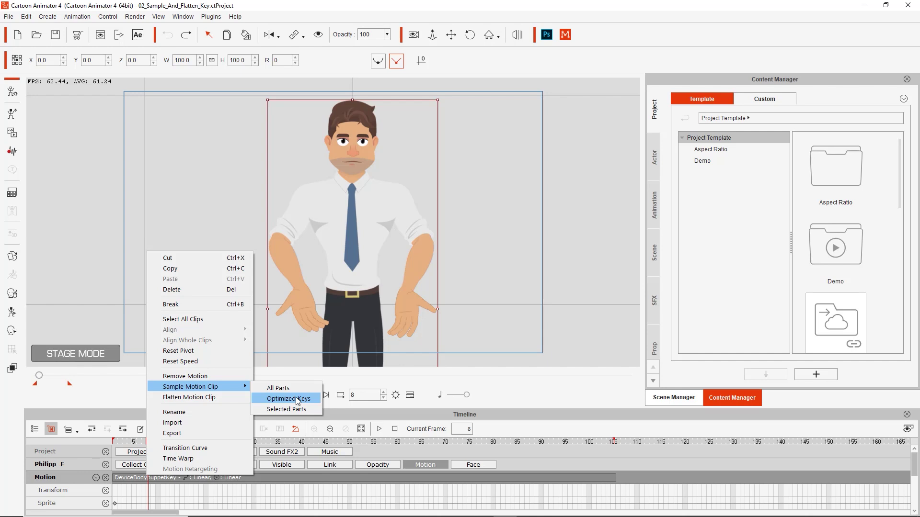
click(297, 400)
click(505, 301)
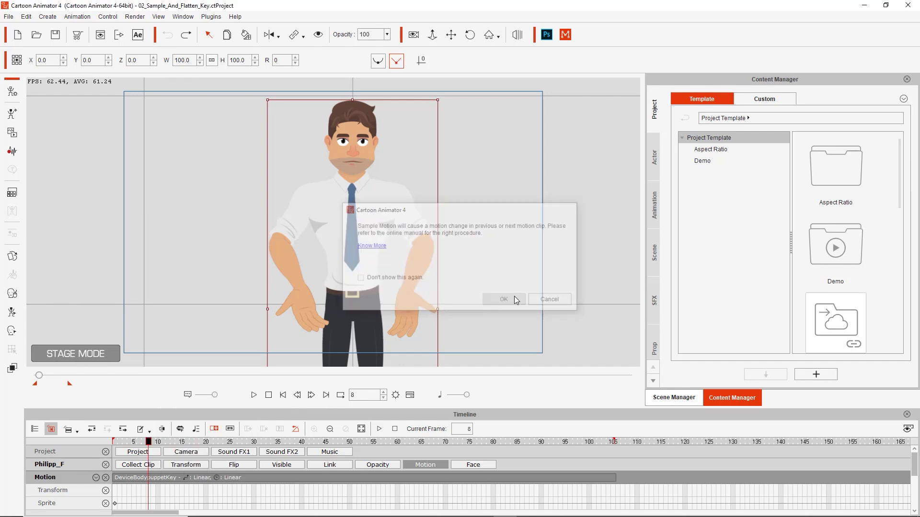
- Preview the optimized motion by scrubbing, then undo the optimized sampling
mouse_move(160, 444)
mouse_down()
mouse_move(340, 447)
mouse_move(150, 449)
mouse_up()
drag(221, 450, 116, 437)
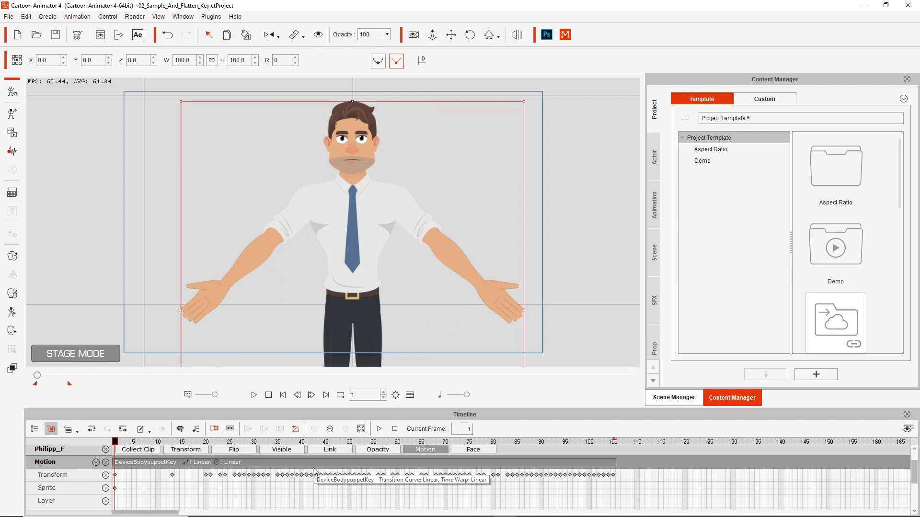
key(ctrl+z)
- Sample only the RArm and RHand parts of the clip into optimized keys
click(267, 463)
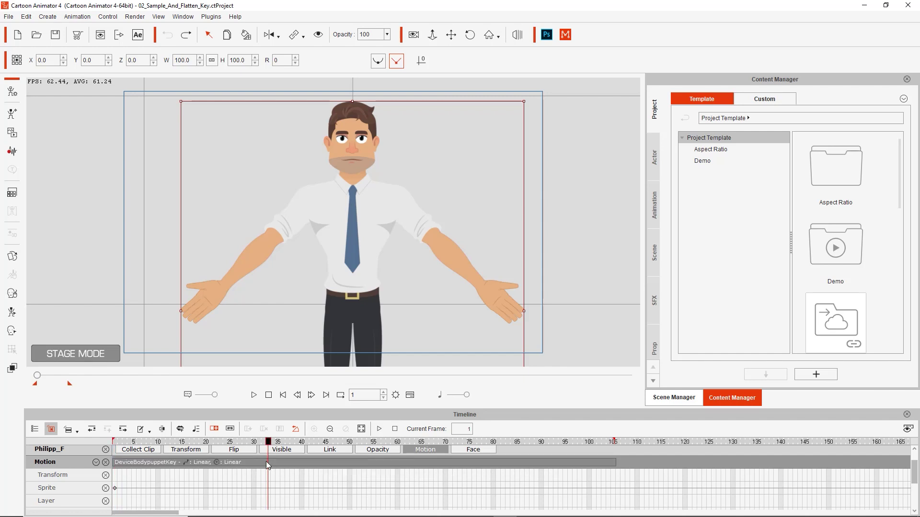
right_click(267, 464)
mouse_move(360, 373)
click(409, 396)
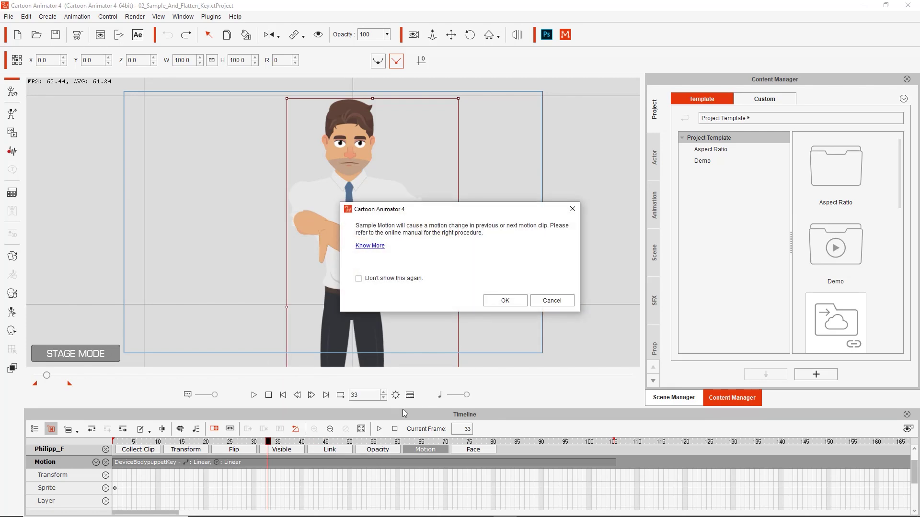
click(521, 302)
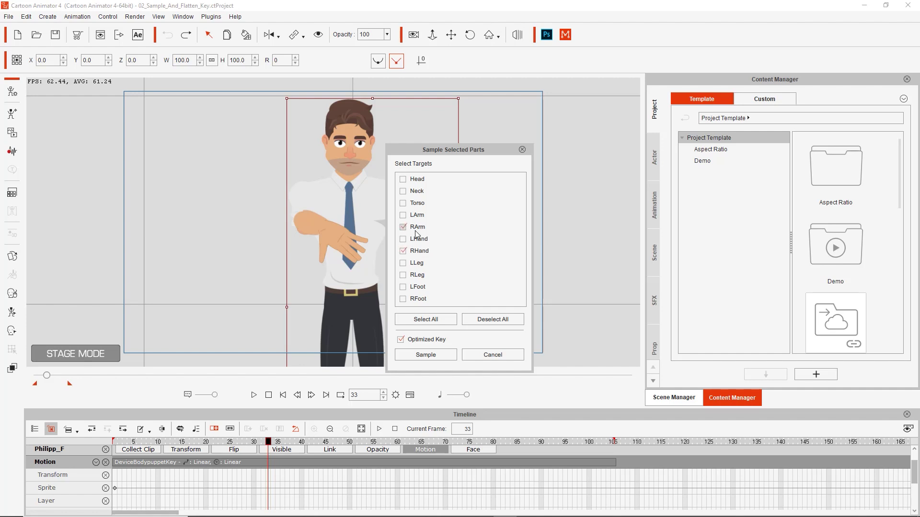
click(435, 356)
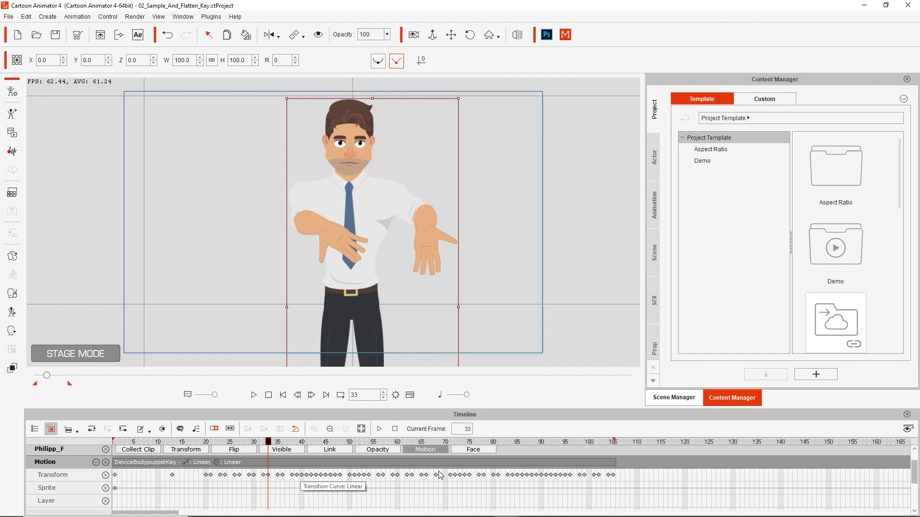
- Hide the LForearm_T, LForearm_S, Layer and Sprite tracks from the timeline
scroll(238, 487, down, 1)
scroll(239, 486, down, 2)
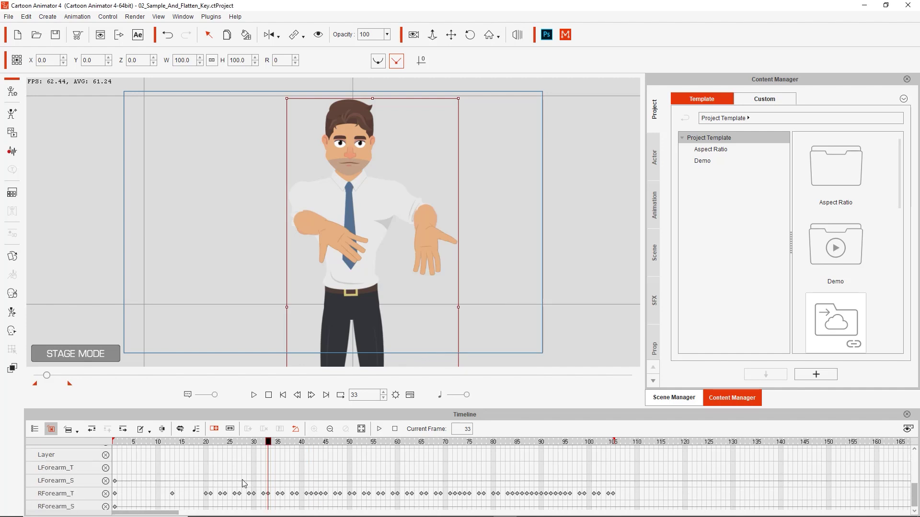
scroll(244, 484, down, 1)
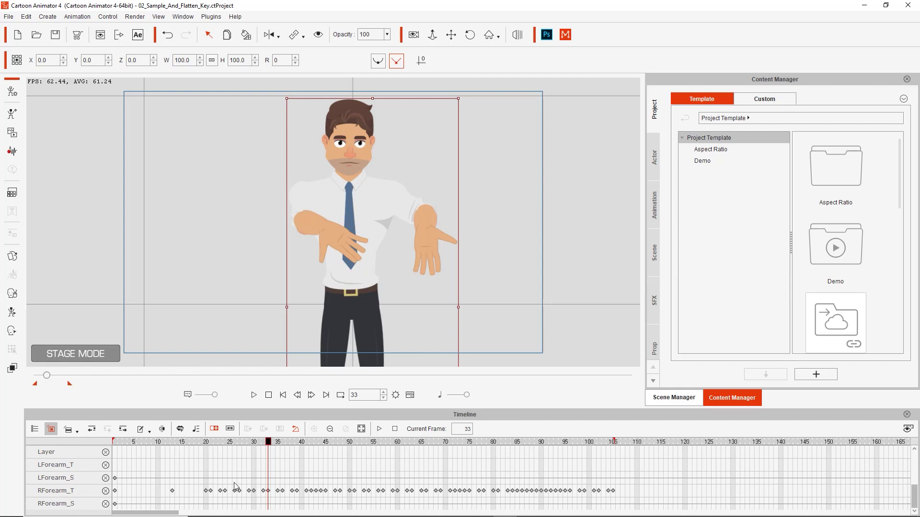
click(105, 465)
click(105, 478)
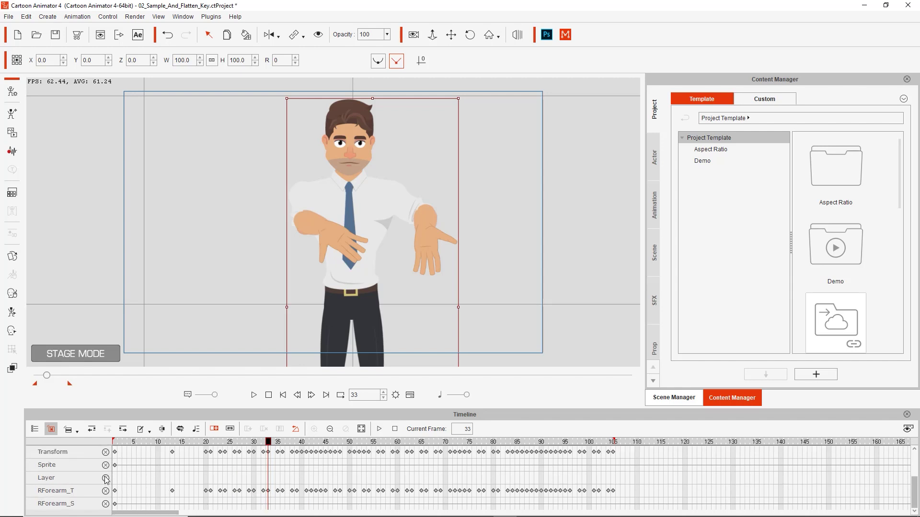
click(106, 478)
click(105, 478)
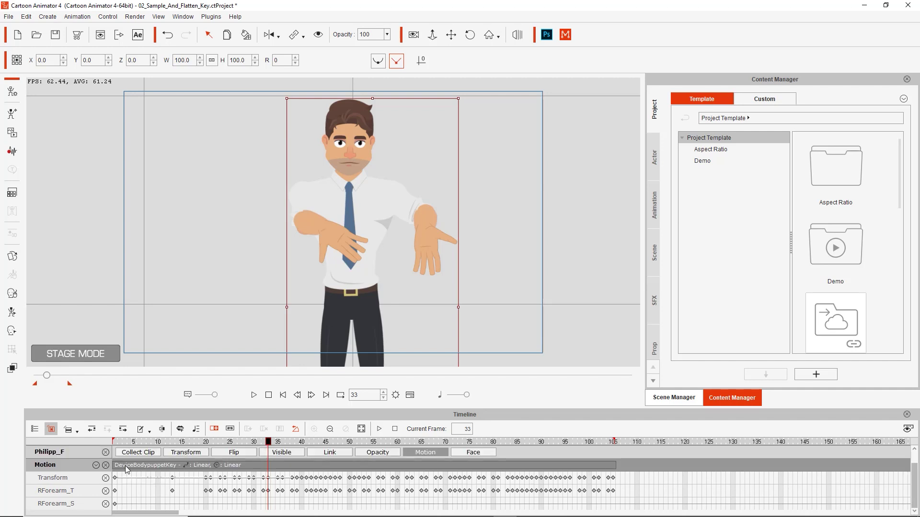
- Show the RArm tracks in the timeline
click(96, 465)
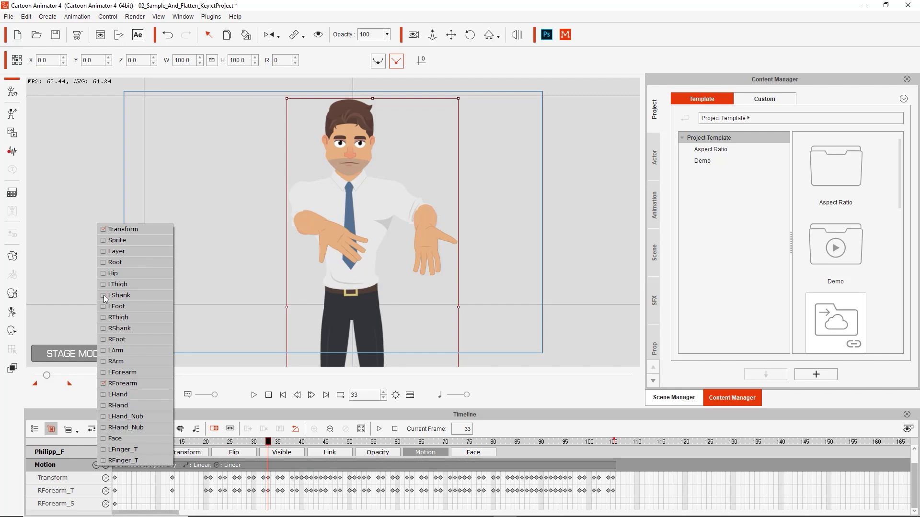
click(103, 362)
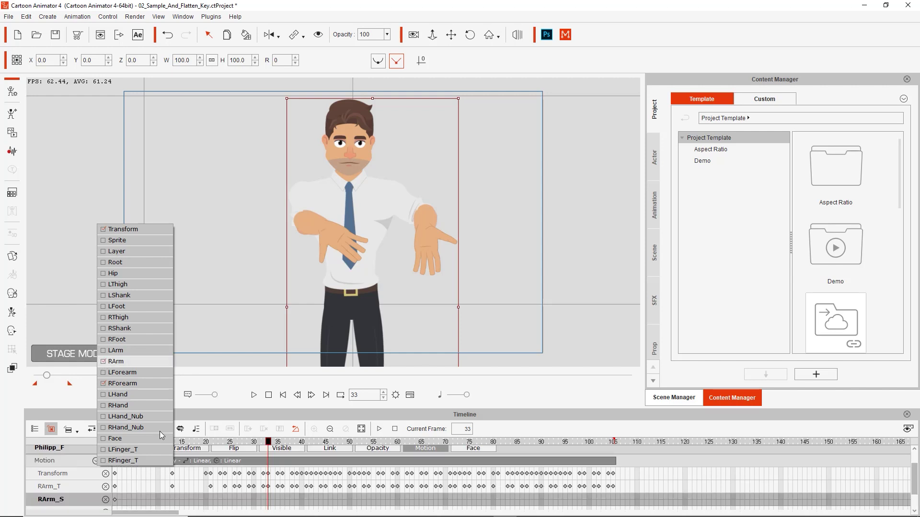
click(261, 416)
scroll(269, 467, down, 1)
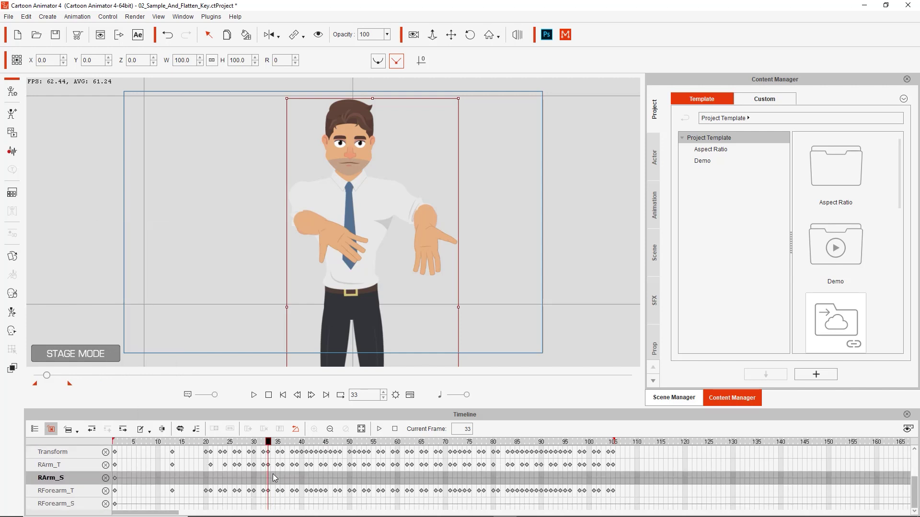
scroll(283, 485, up, 1)
key(ctrl+z)
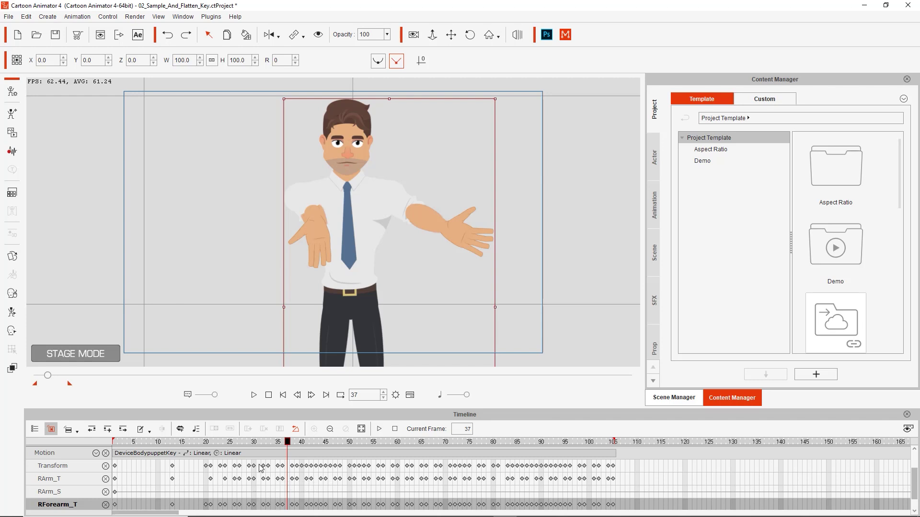
- Delete the Transform keys from frame 31 to 50 and play back across the gap
drag(259, 466, 349, 465)
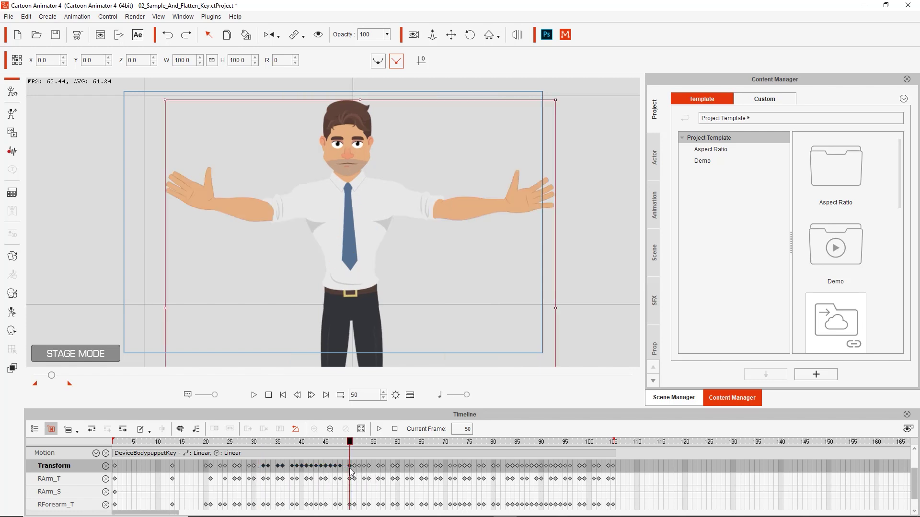
key(Delete)
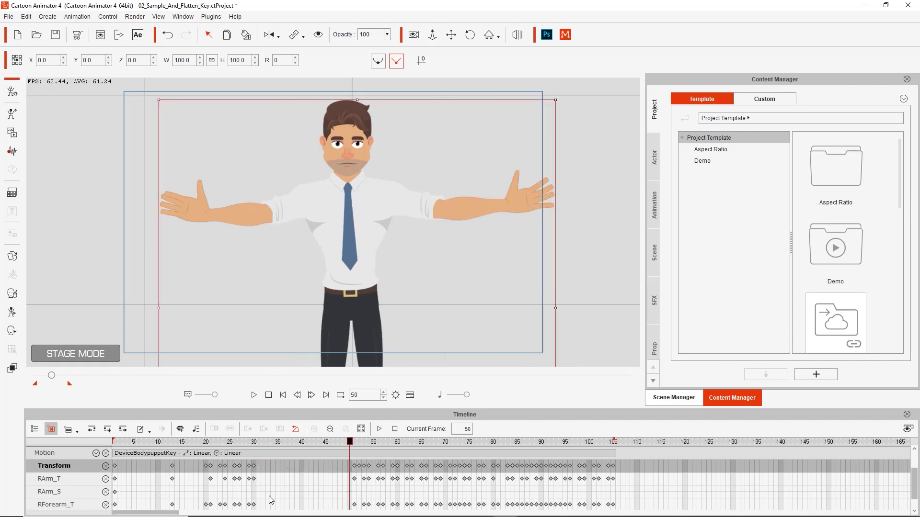
click(240, 442)
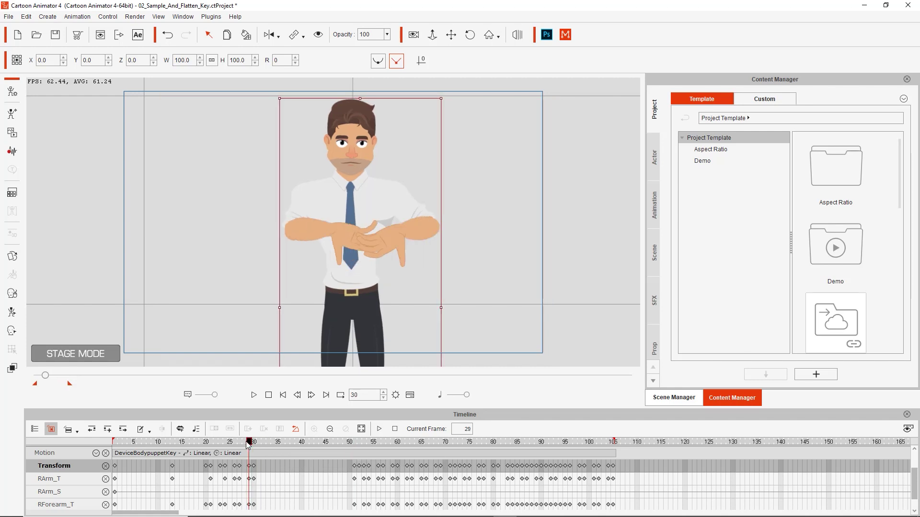
key(space)
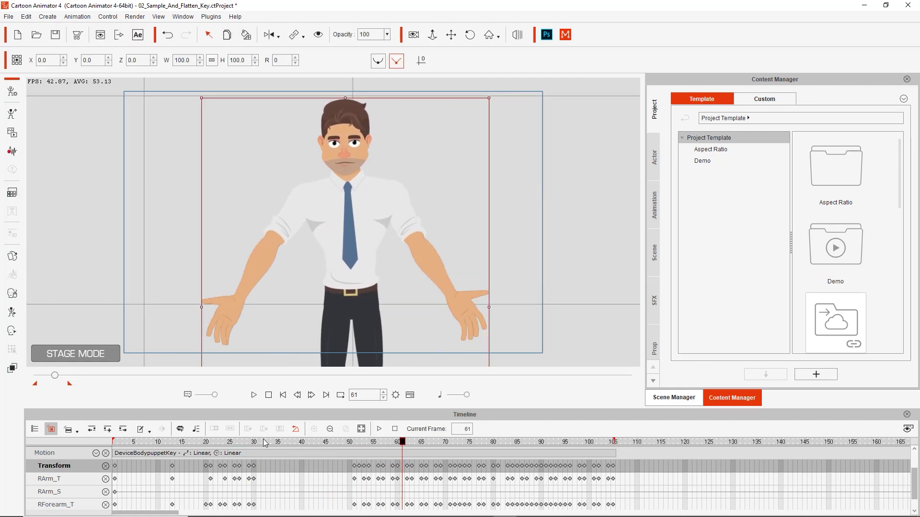
drag(239, 442, 259, 442)
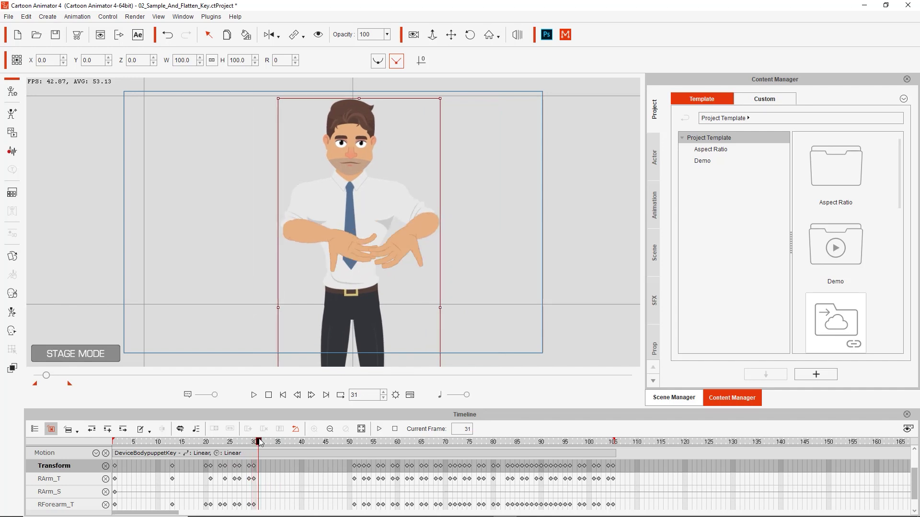
click(12, 312)
- Rotate the right forearm to key new poses at frames 31 and 36
click(550, 214)
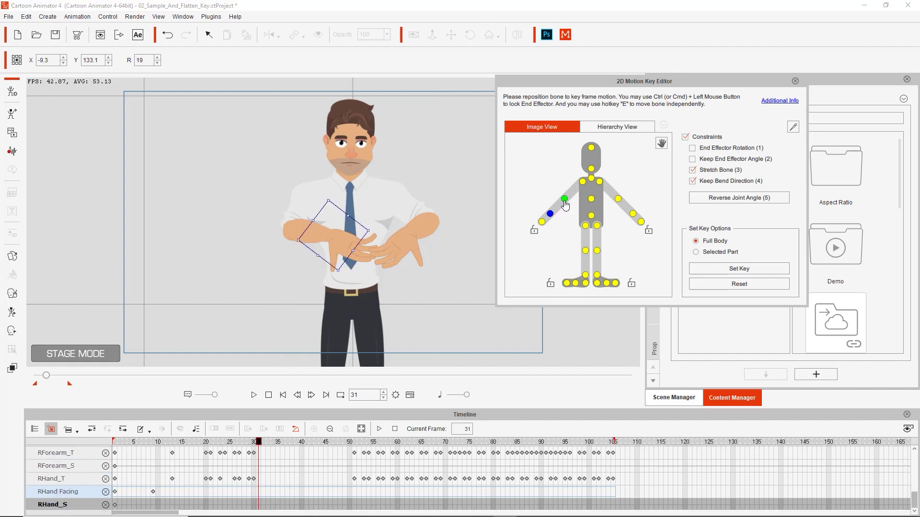
click(564, 198)
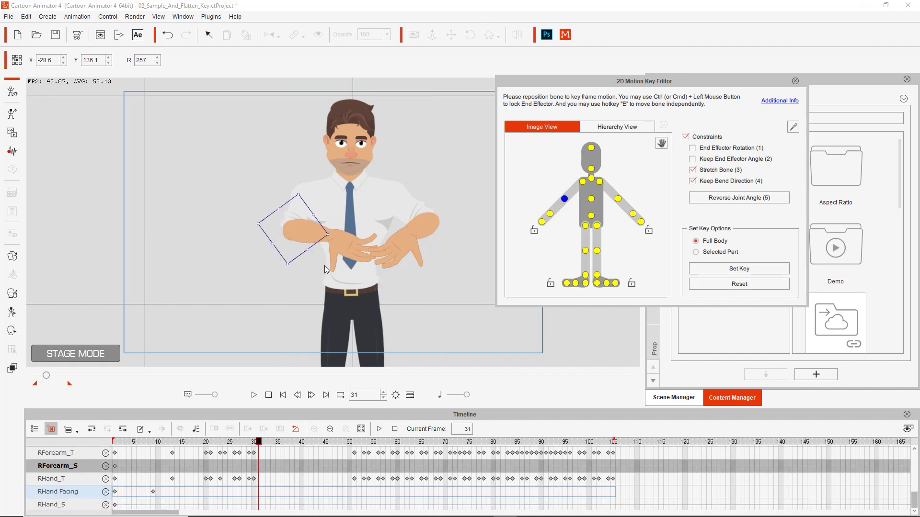
drag(306, 261, 302, 263)
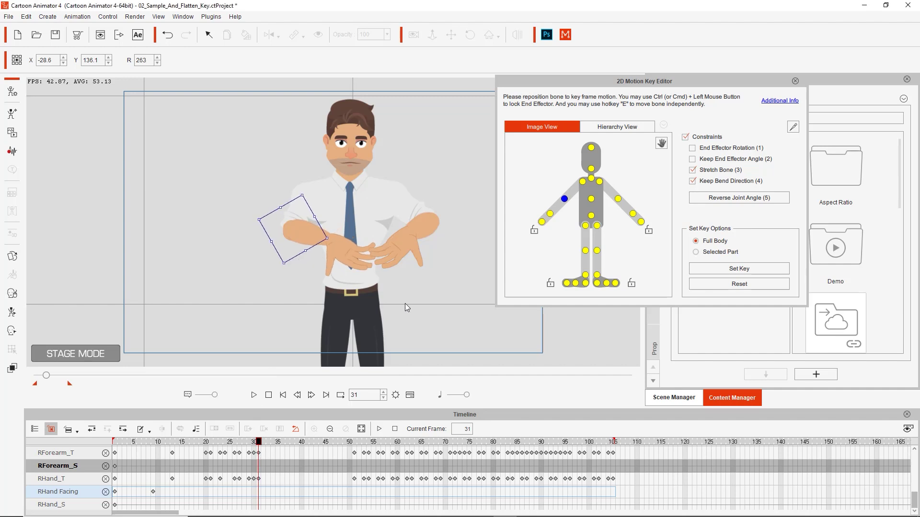
drag(297, 263, 283, 266)
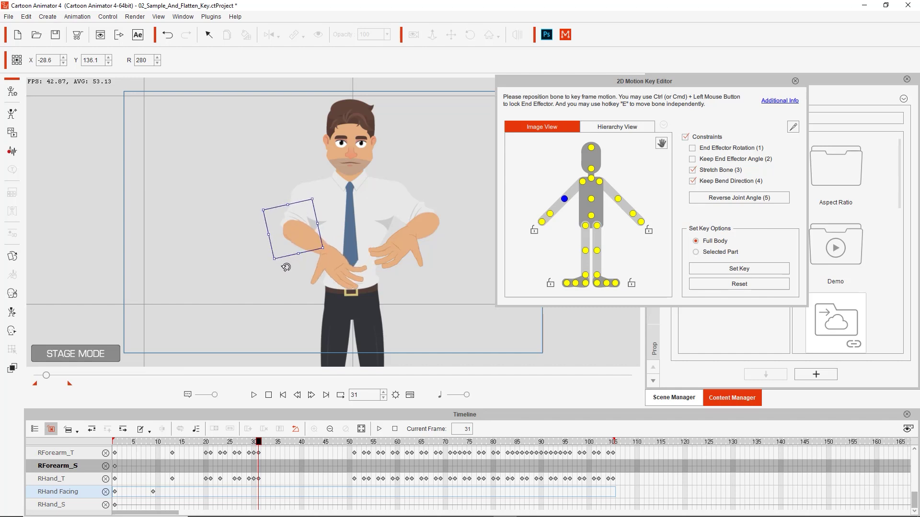
click(250, 443)
drag(250, 444, 285, 444)
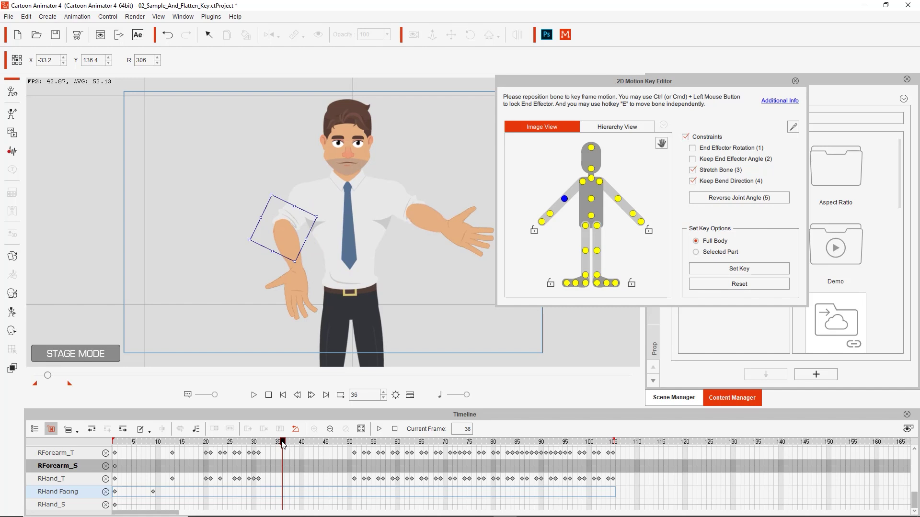
drag(303, 261, 240, 255)
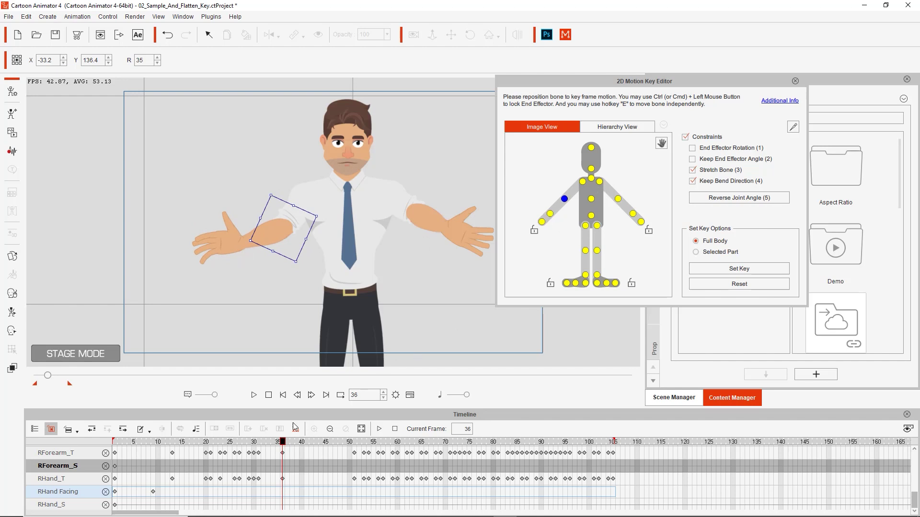
- Shift the RForearm_T key to frame 37, review playback, and close the editor
drag(281, 441, 211, 442)
key(space)
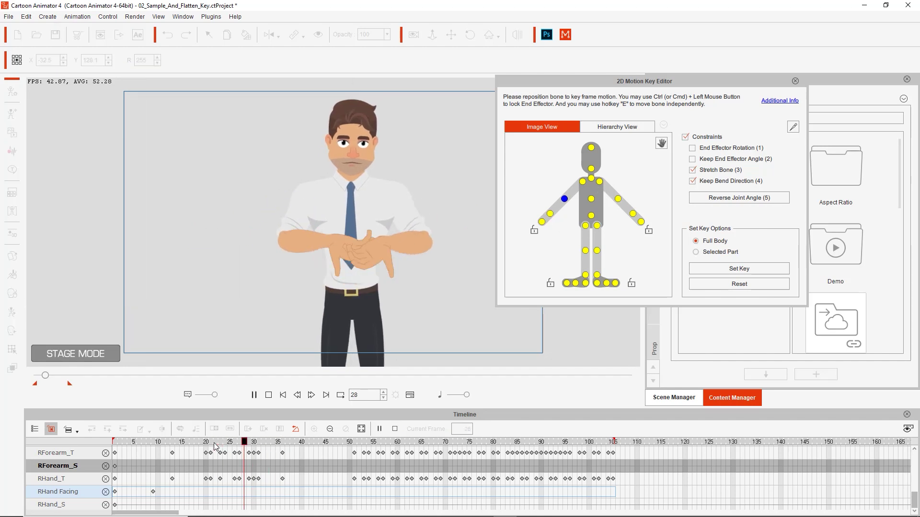
key(space)
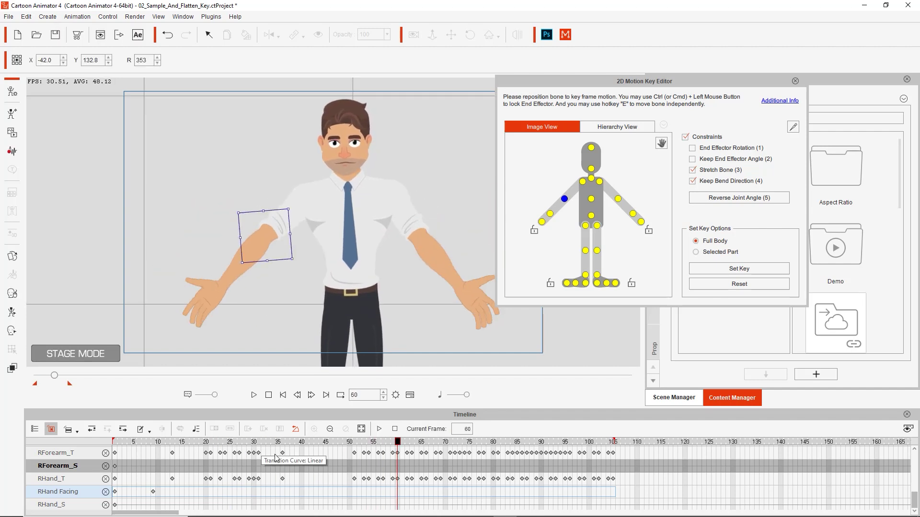
drag(283, 453, 287, 479)
key(space)
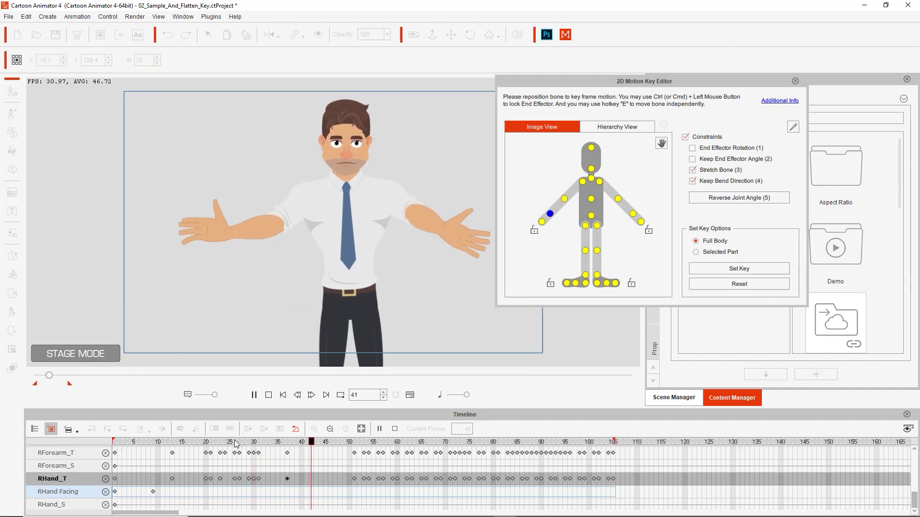
key(space)
drag(307, 445, 177, 402)
key(space)
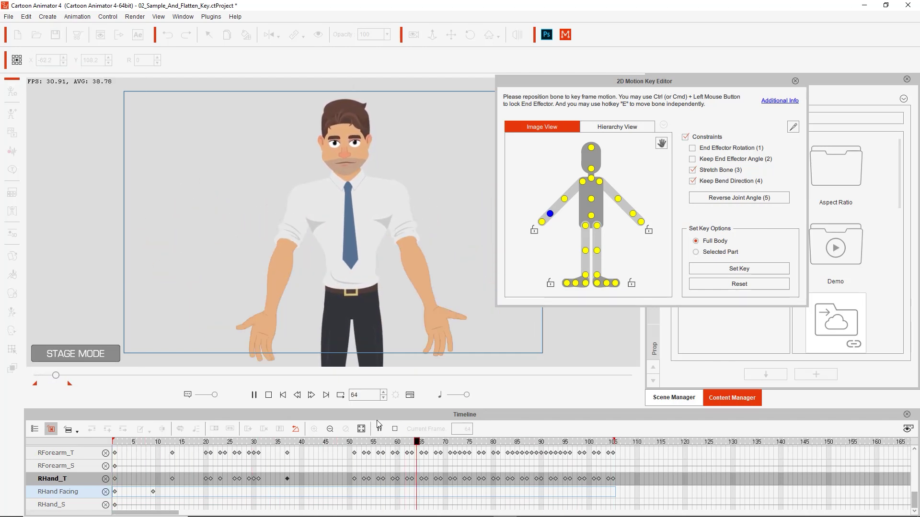
key(space)
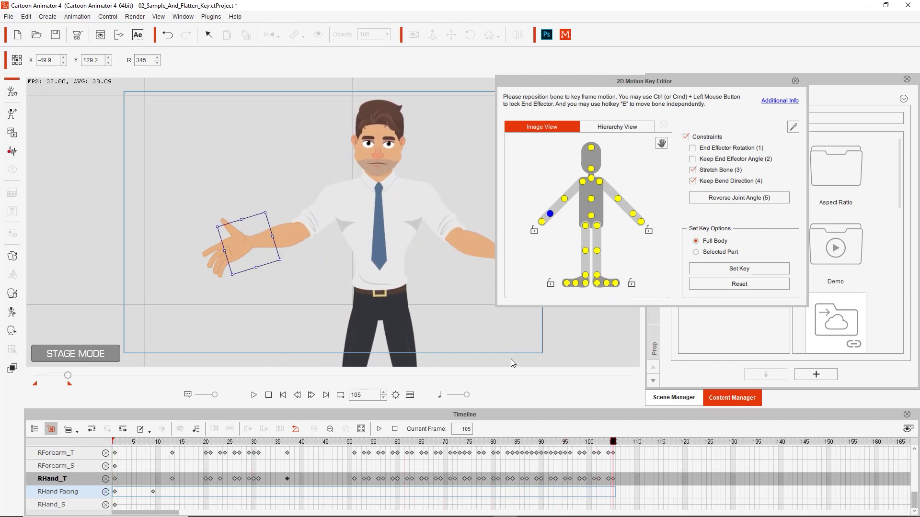
click(795, 81)
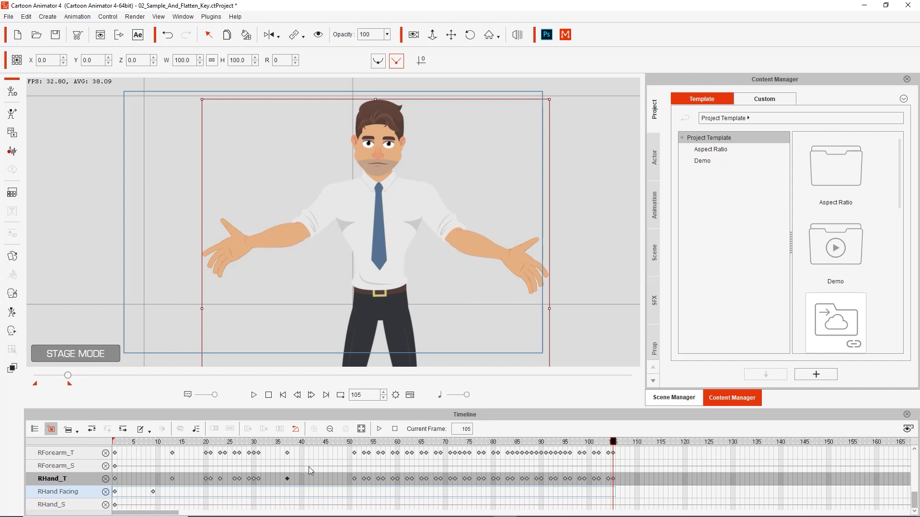
- Flatten the Motion clip into a single clip and play it from frame 10
scroll(308, 467, up, 1)
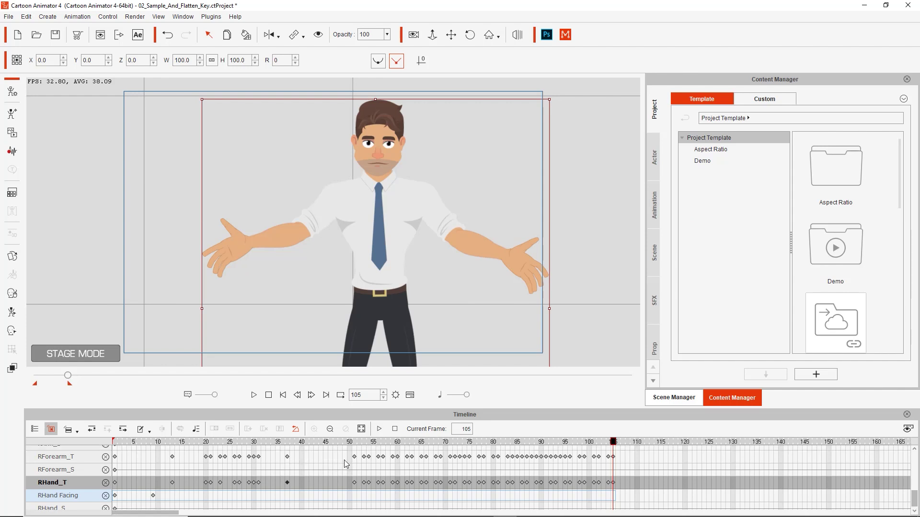
scroll(338, 466, up, 10)
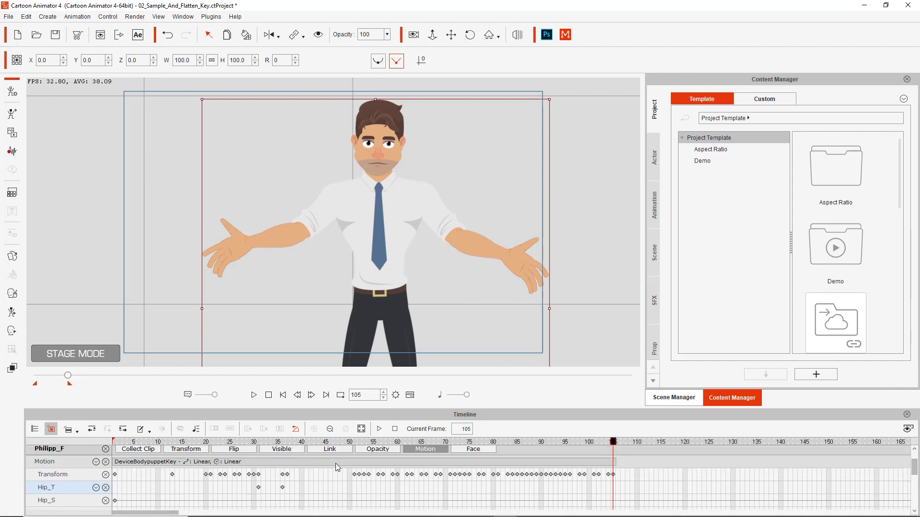
scroll(336, 463, down, 1)
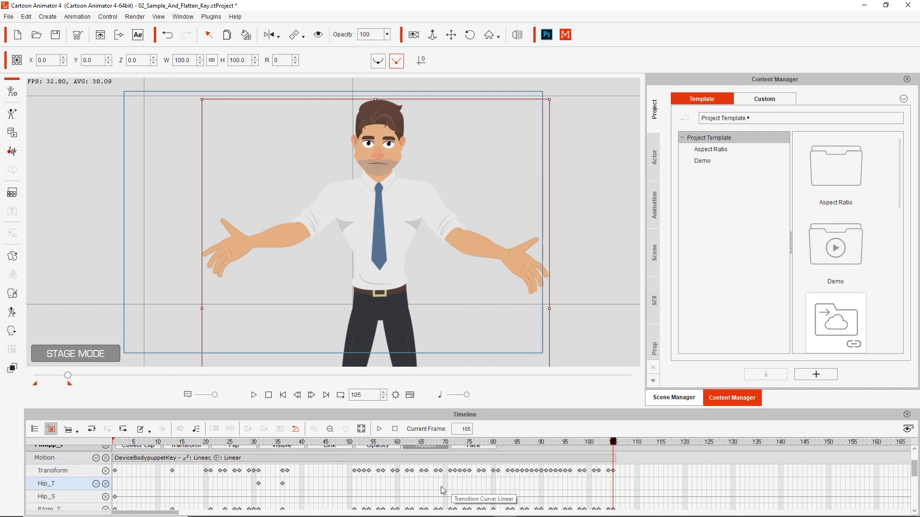
click(249, 462)
right_click(250, 463)
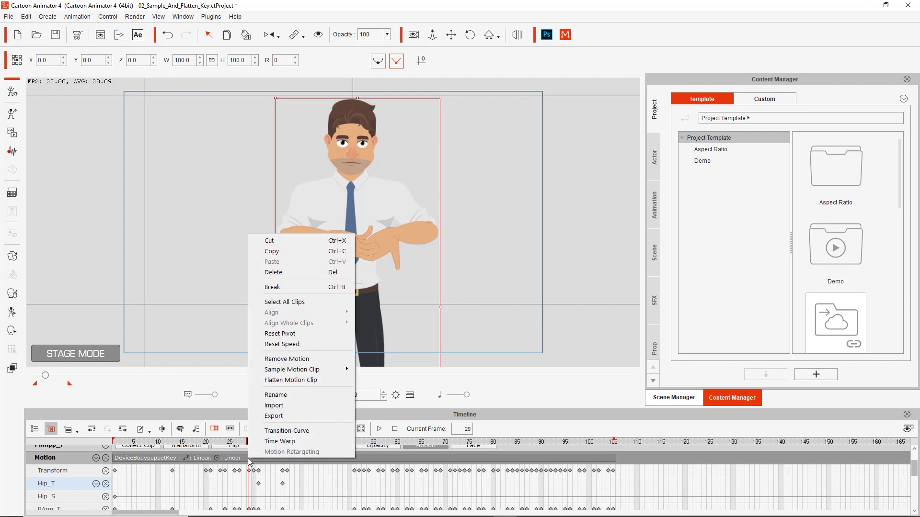
click(311, 380)
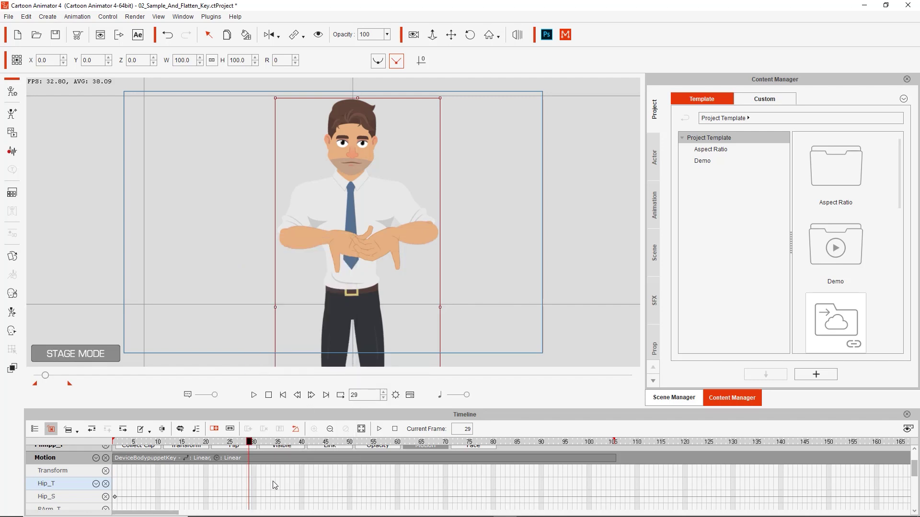
click(154, 442)
key(space)
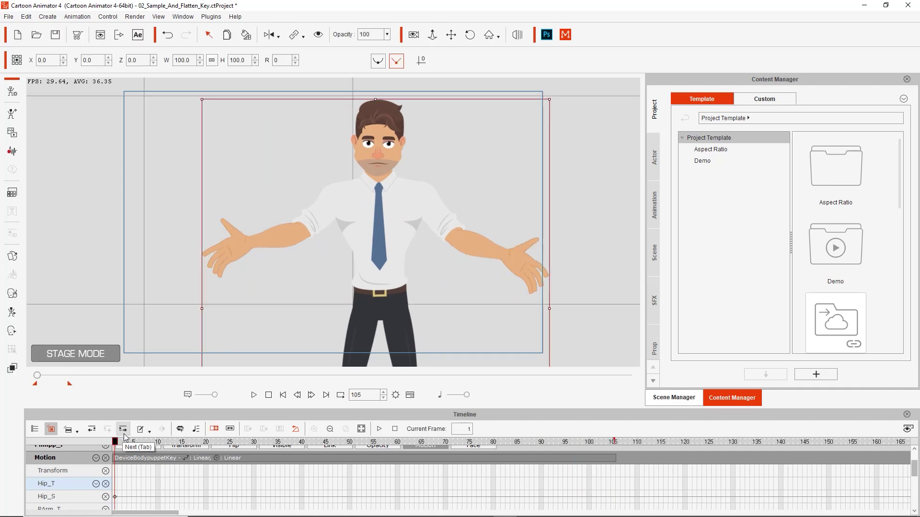
- Stop playback and export the motion clip to a file named Welcome Motion
key(space)
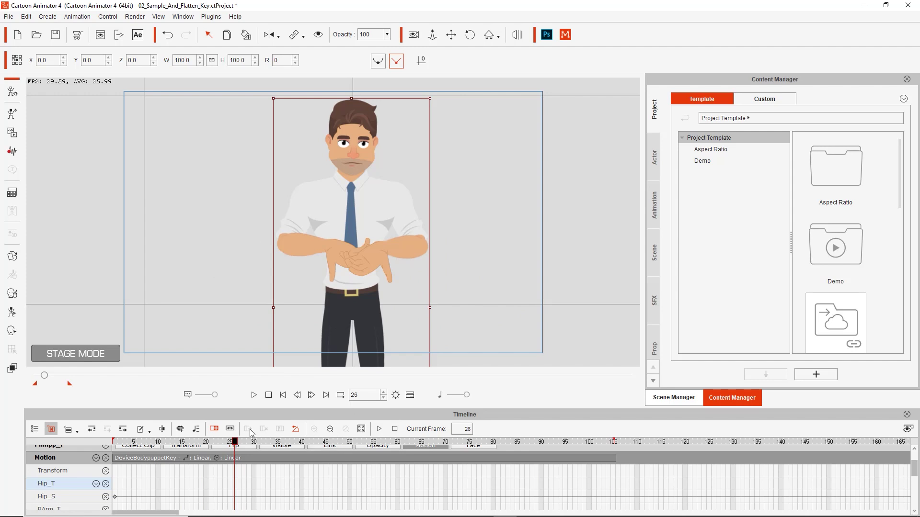
right_click(244, 458)
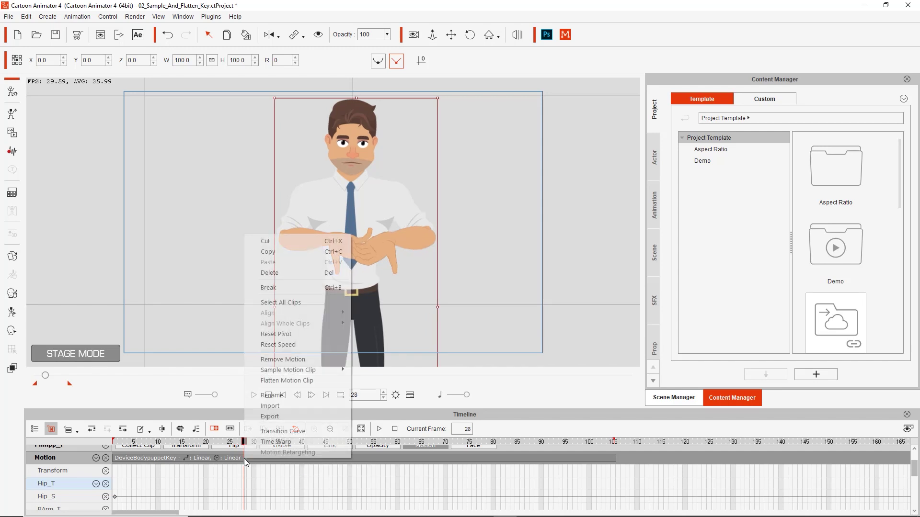
click(281, 418)
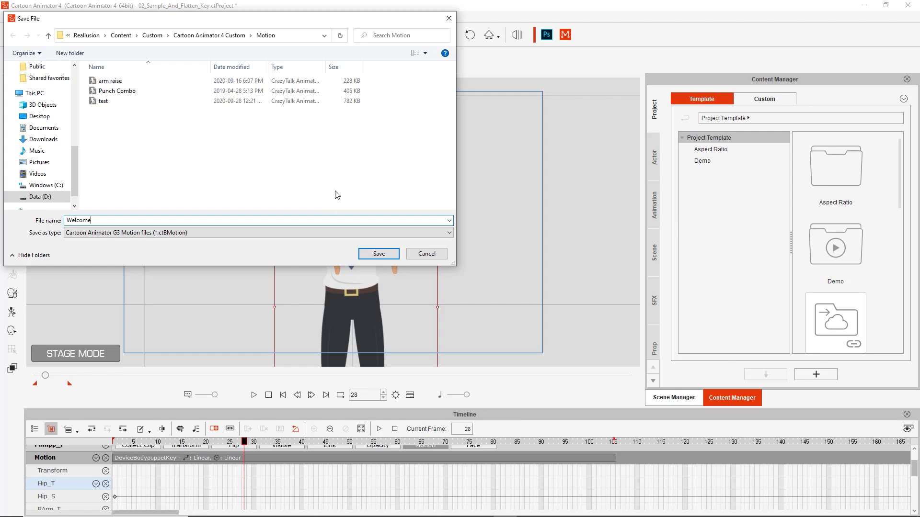
key(Return)
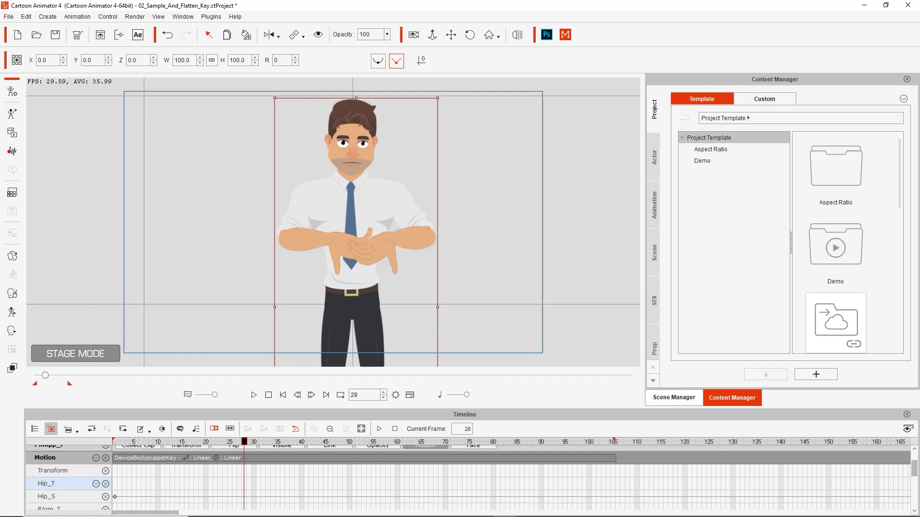
- Browse the Animation library's Custom Motion folder to find Welcome Motion
click(656, 203)
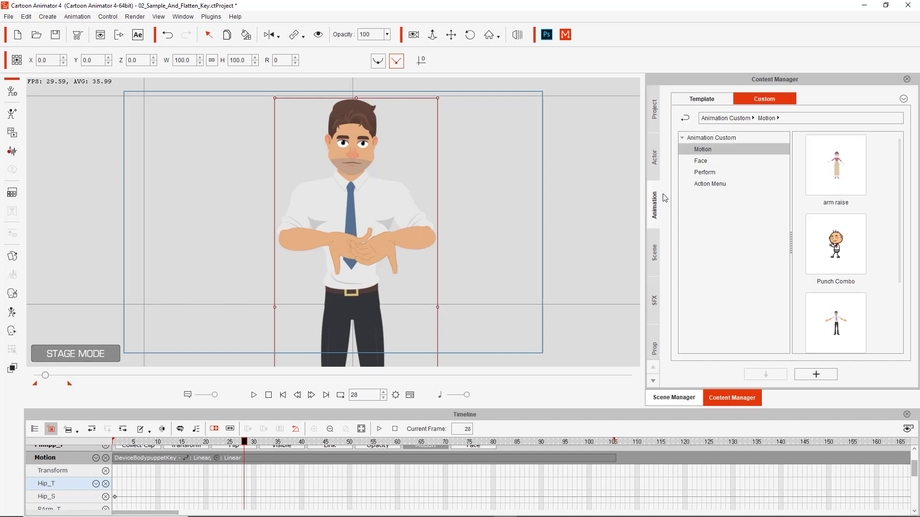
click(719, 99)
click(769, 101)
scroll(886, 297, down, 2)
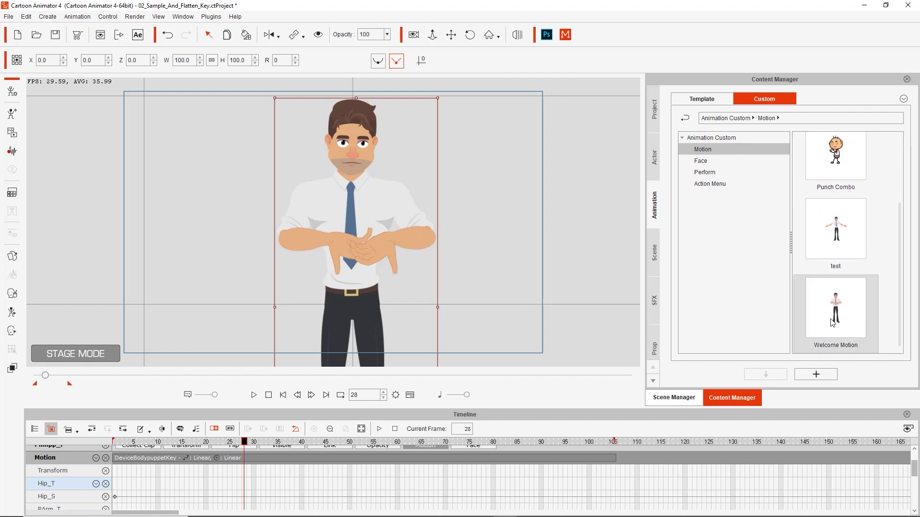
- Hide the timeline and browse Actor templates to Character > _G3 360 > 1_G3 360 Human
click(907, 415)
click(652, 161)
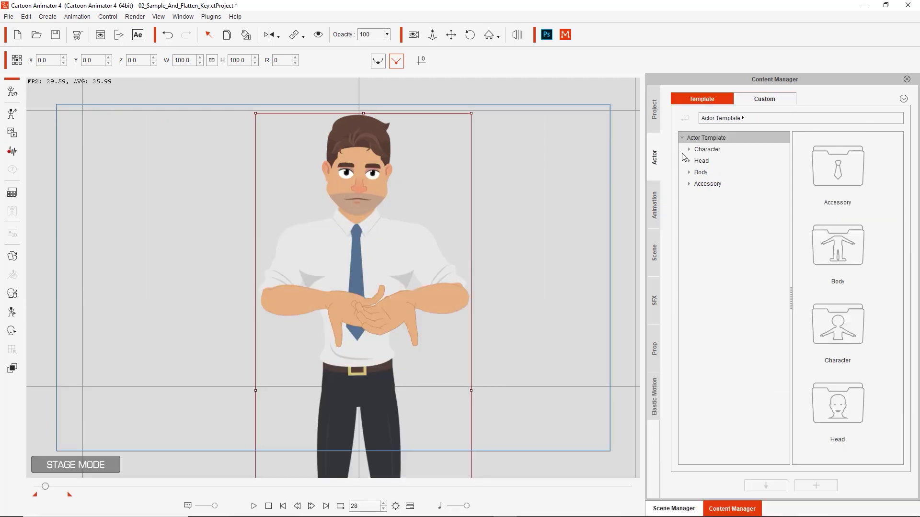
double_click(695, 149)
click(697, 162)
click(703, 172)
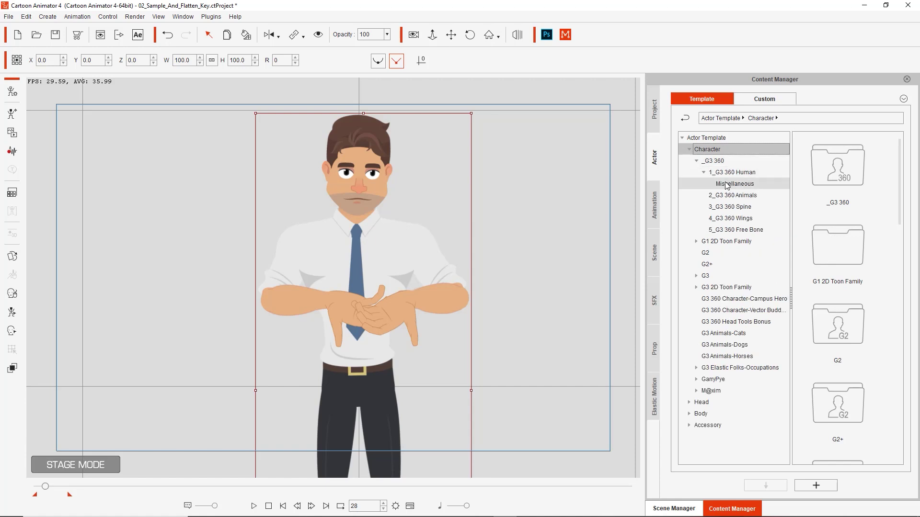
click(727, 173)
drag(900, 196, 898, 379)
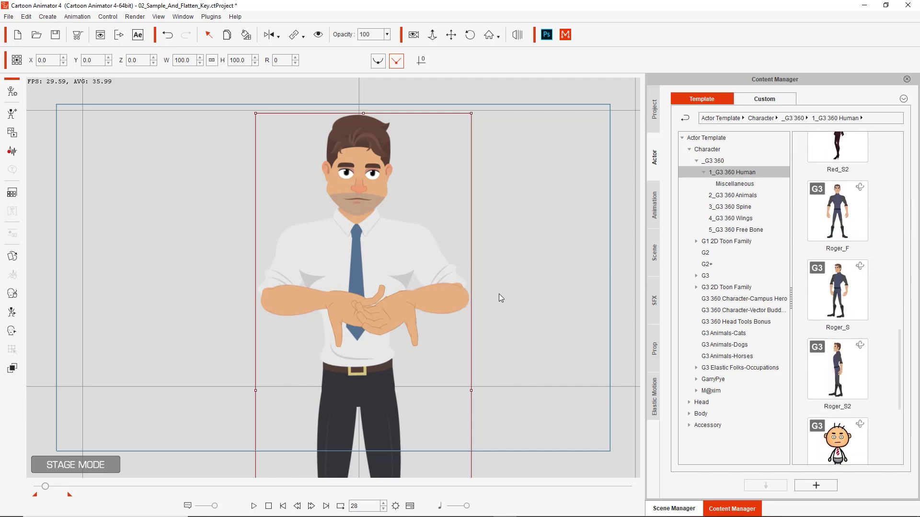
- Pan the stage, return to frame 1, and place Roger_F on the right side
drag(522, 365, 340, 329)
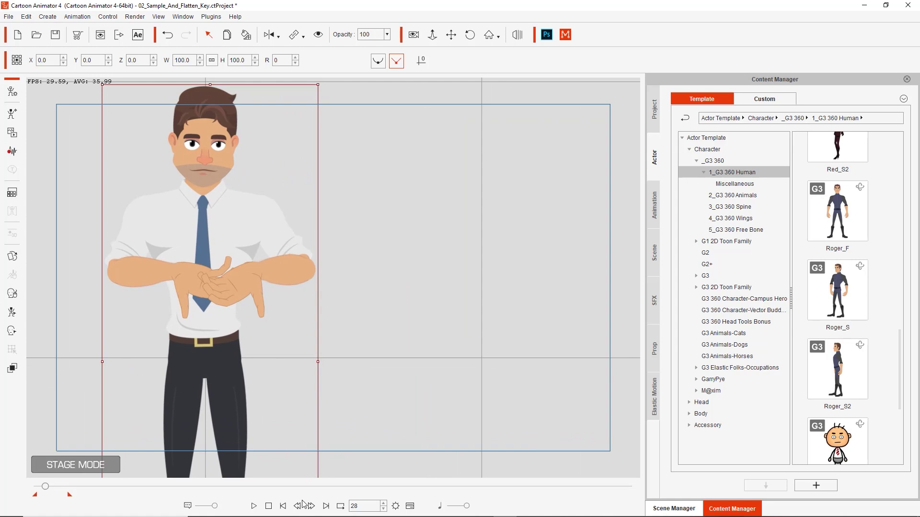
click(282, 506)
scroll(372, 284, down, 3)
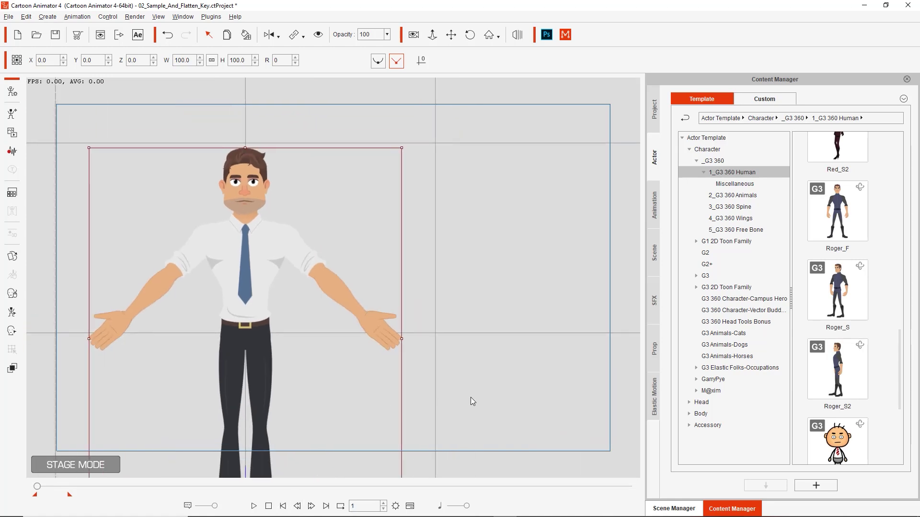
scroll(470, 397, up, 2)
drag(837, 213, 500, 289)
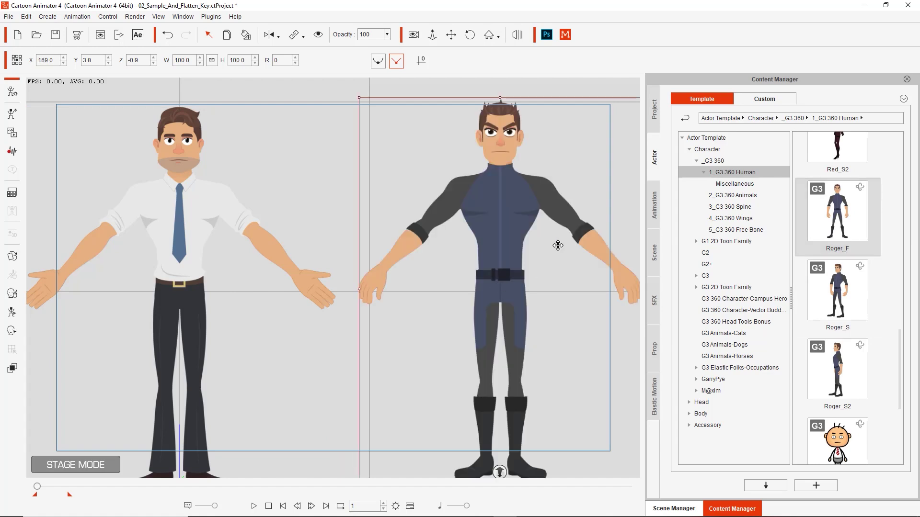
click(652, 216)
- Drag Welcome Motion onto Roger, accept the warning, and play both characters
drag(859, 413, 501, 194)
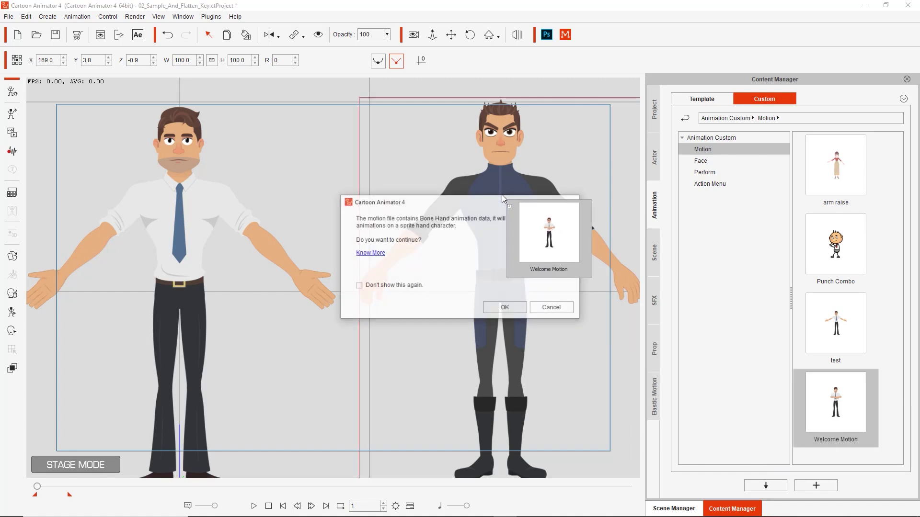
click(506, 307)
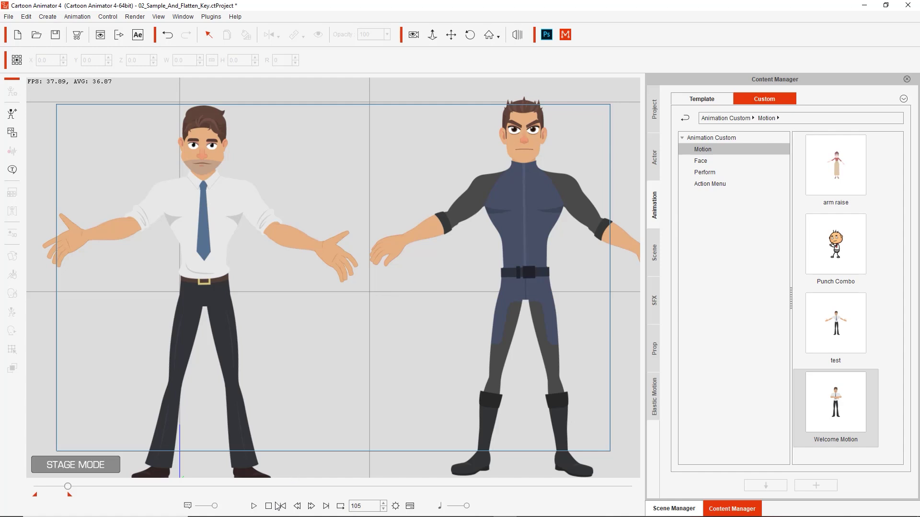
click(255, 507)
drag(408, 234, 378, 288)
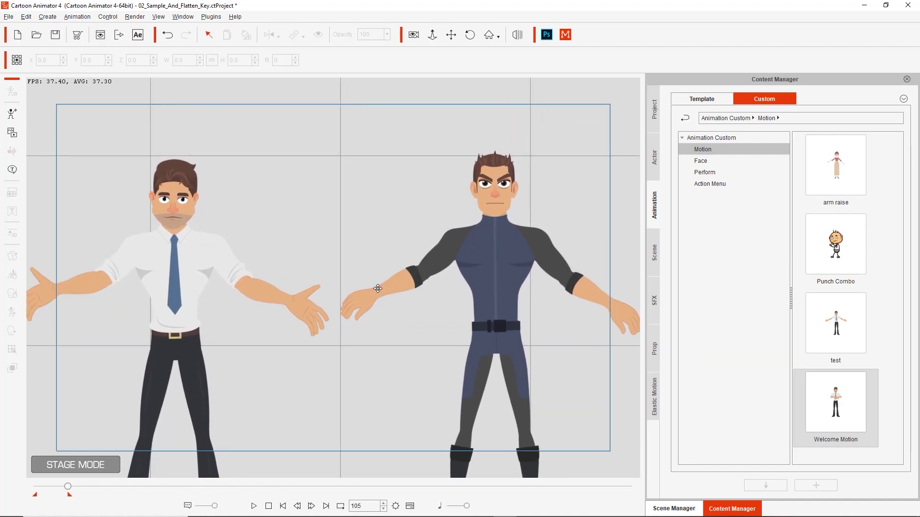